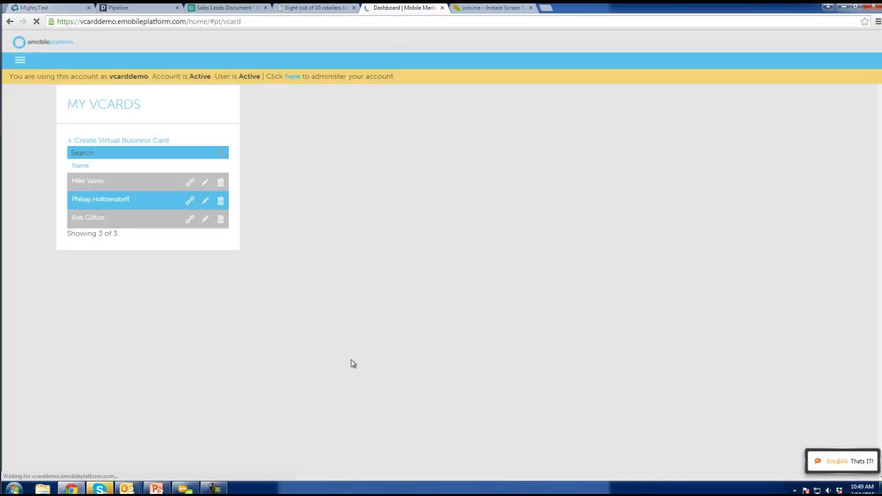
{"action": "left_click", "coordinate": [20, 60]}
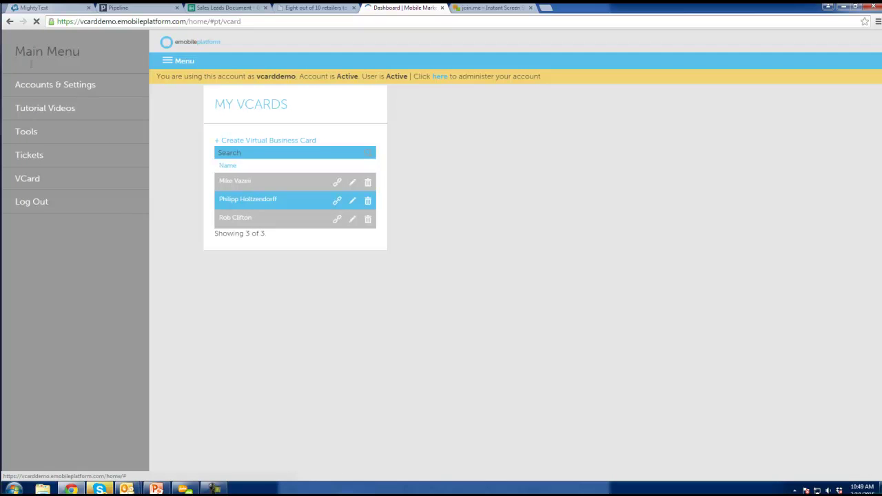
{"action": "left_click", "coordinate": [56, 86]}
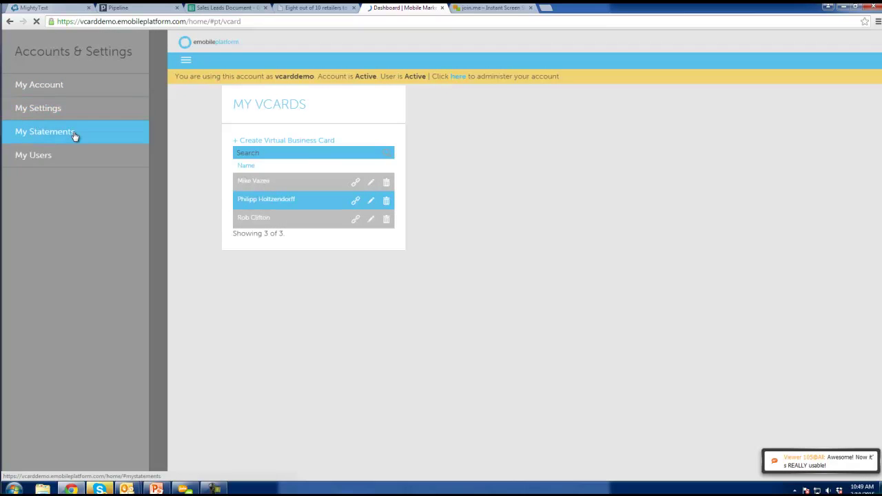
{"action": "left_click", "coordinate": [154, 105]}
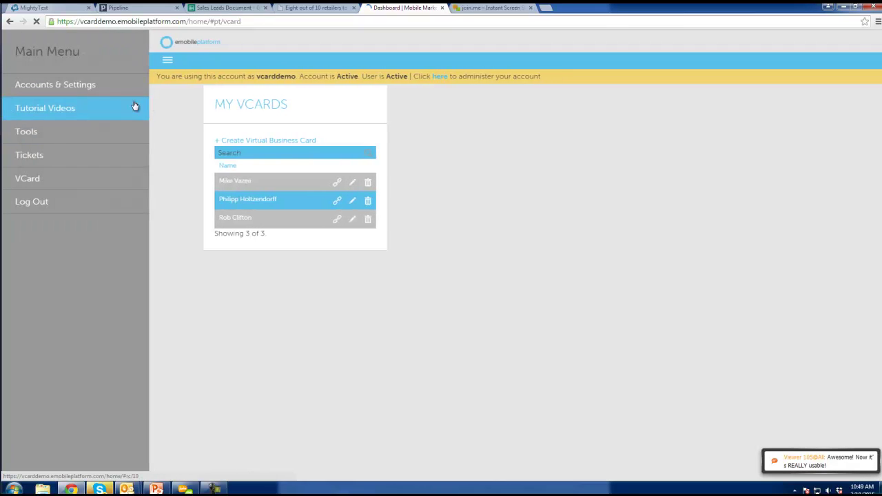
{"action": "left_click", "coordinate": [57, 115]}
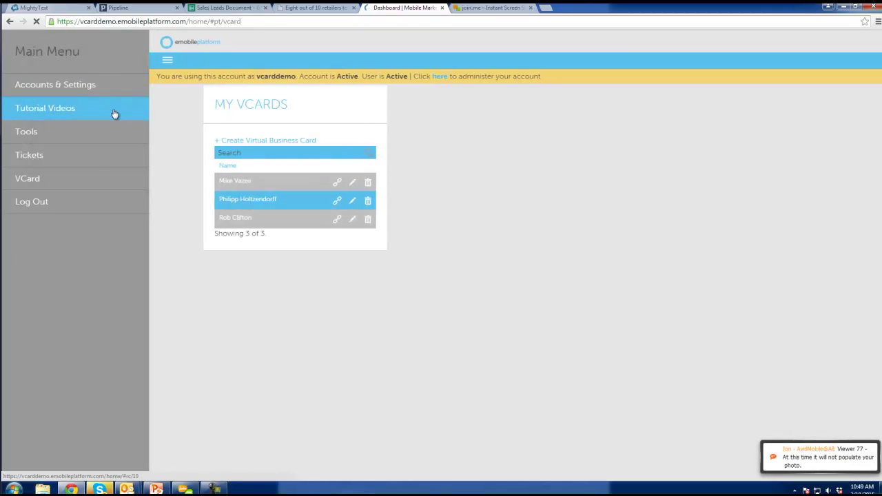
{"action": "left_click", "coordinate": [96, 111]}
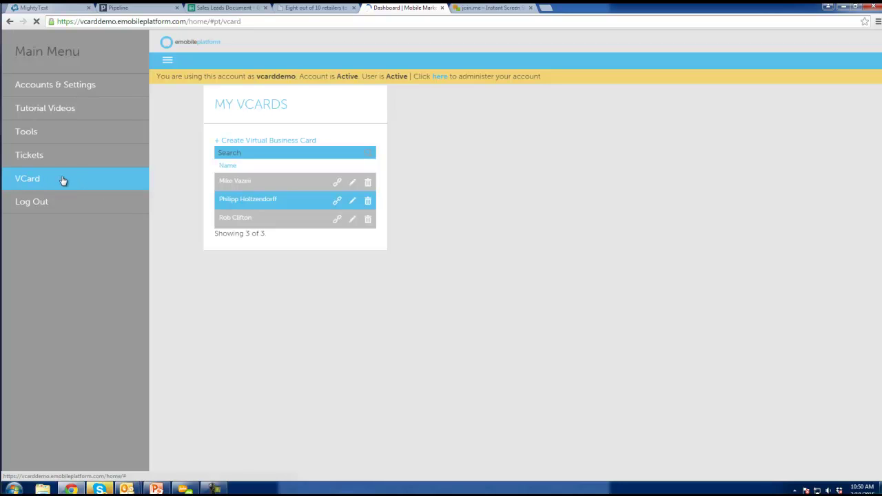
{"action": "left_click", "coordinate": [62, 181]}
{"action": "left_click", "coordinate": [64, 85]}
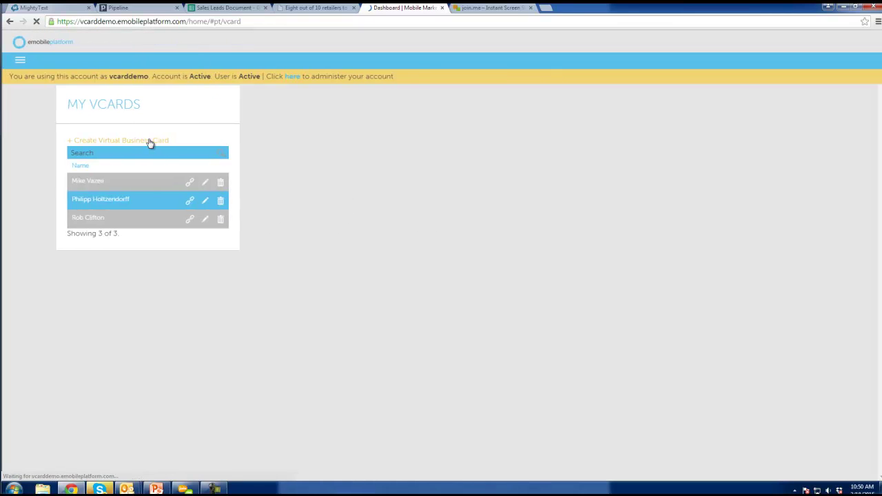
Start a new virtual business card and enter the contact's name, full name and company ABC Company
{"action": "left_click", "coordinate": [145, 142]}
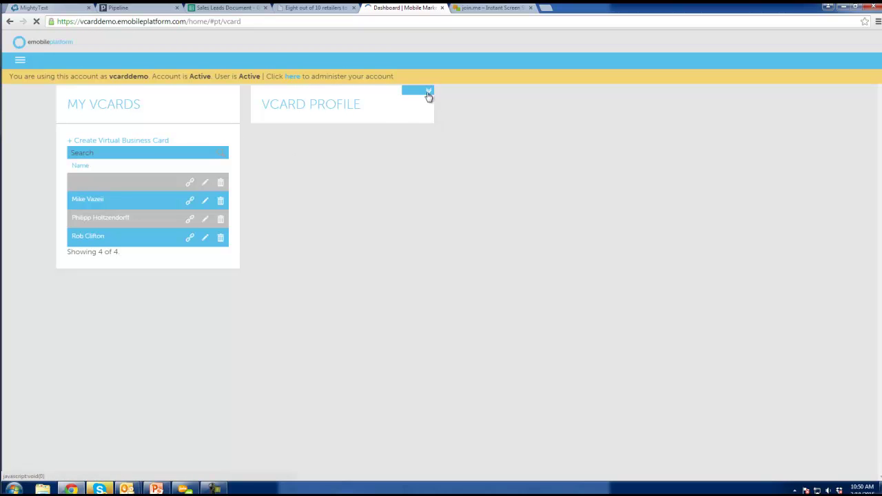
{"action": "left_click", "coordinate": [428, 94]}
{"action": "left_click", "coordinate": [416, 128]}
{"action": "left_click", "coordinate": [373, 151]}
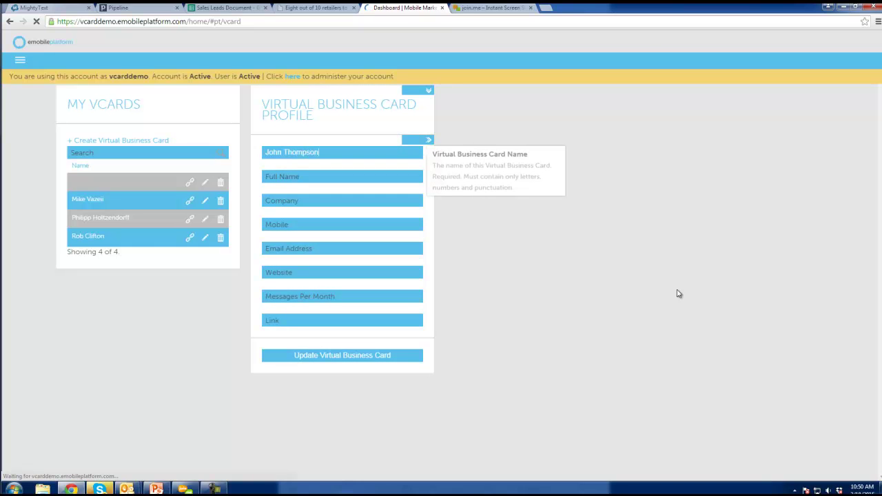
{"action": "key", "text": "Tab"}
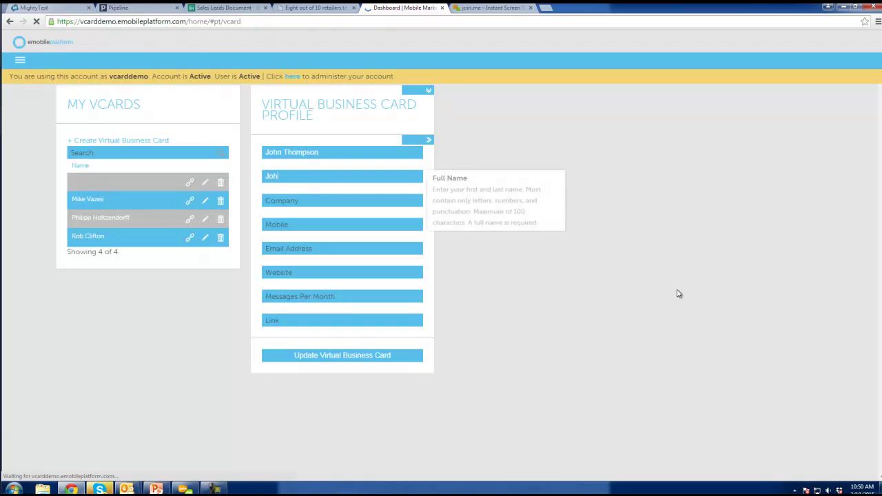
{"action": "key", "text": "Tab"}
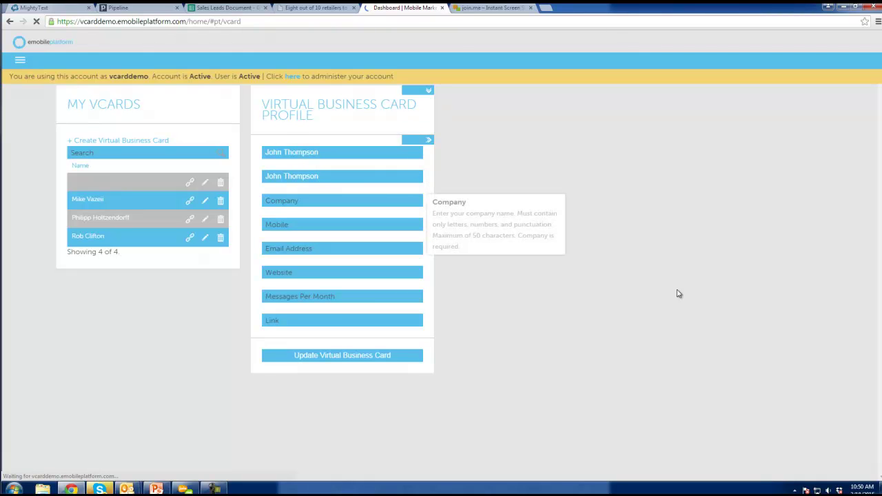
{"action": "type", "text": "ABC Company"}
Fill in the contact's mobile number and e-mail, website abc.com, and 4 messages per month
{"action": "key", "text": "Tab"}
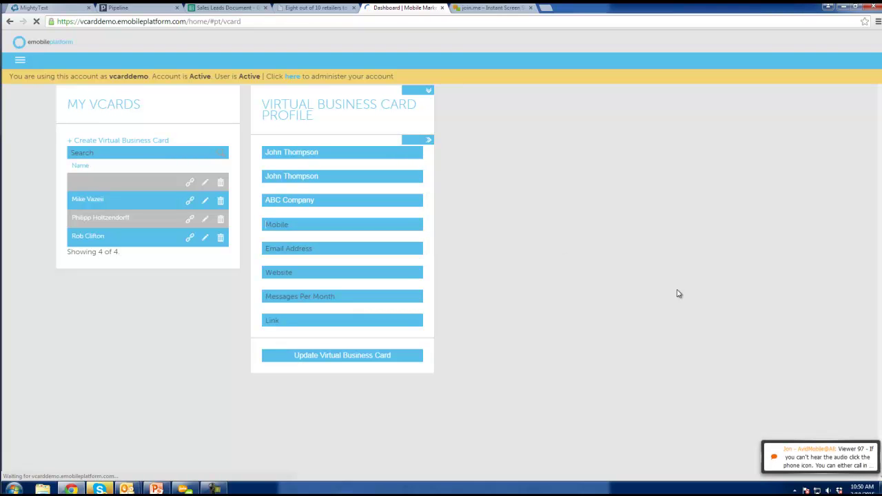
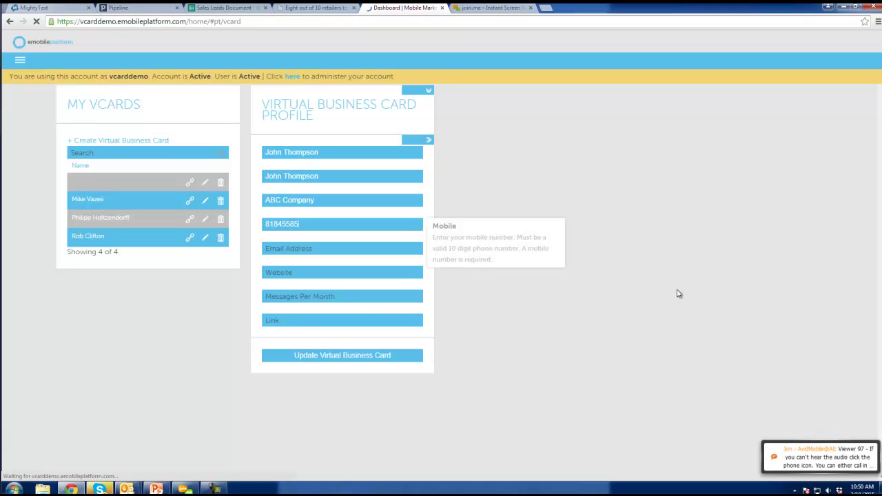
{"action": "key", "text": "Tab"}
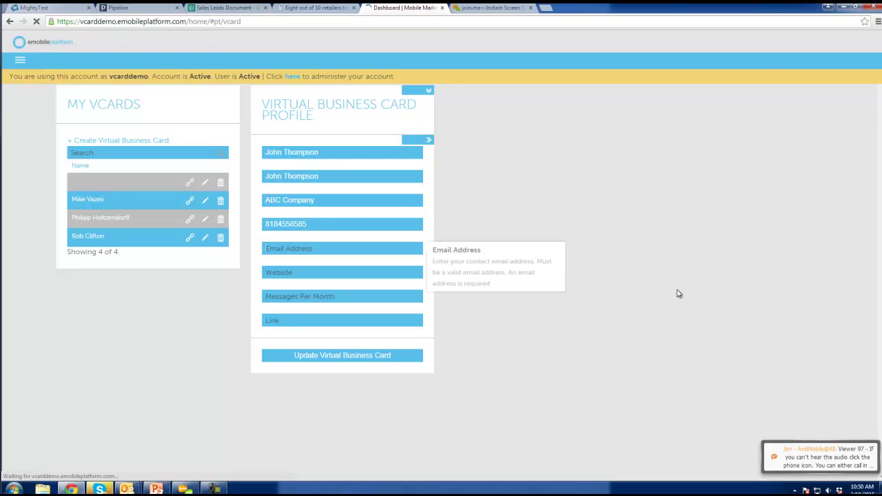
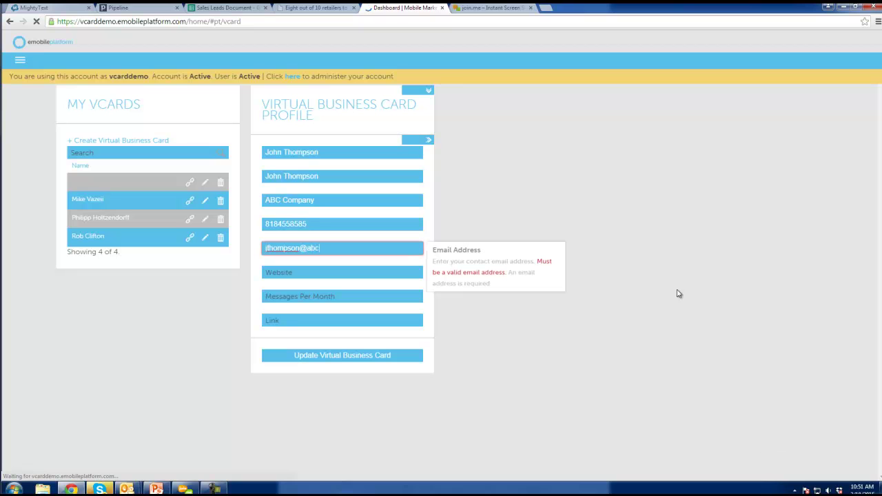
{"action": "key", "text": "Tab"}
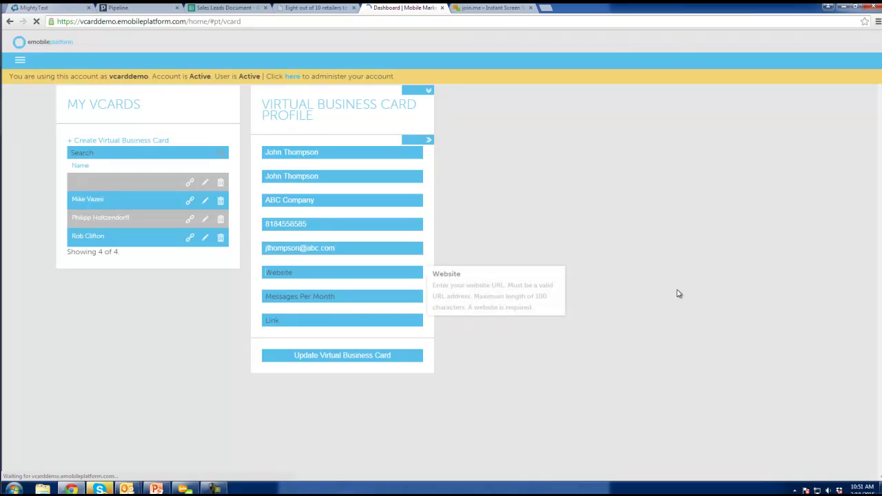
{"action": "type", "text": "abc.com"}
{"action": "key", "text": "Tab"}
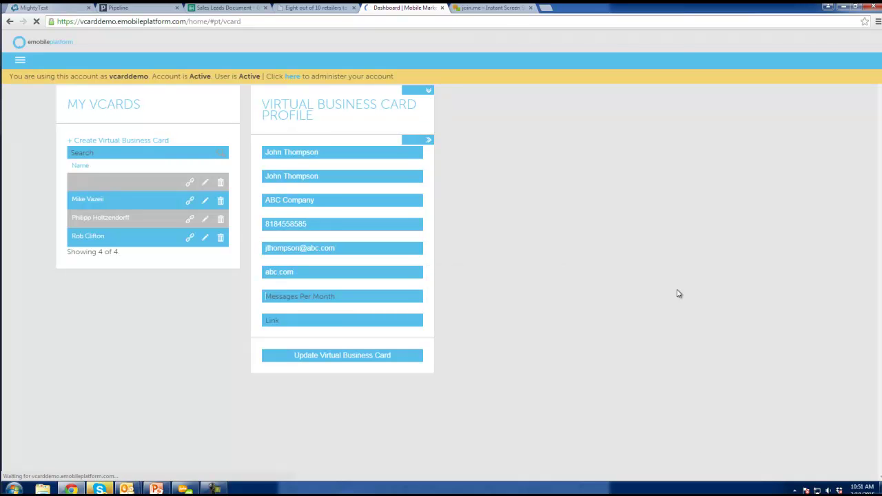
{"action": "type", "text": "4"}
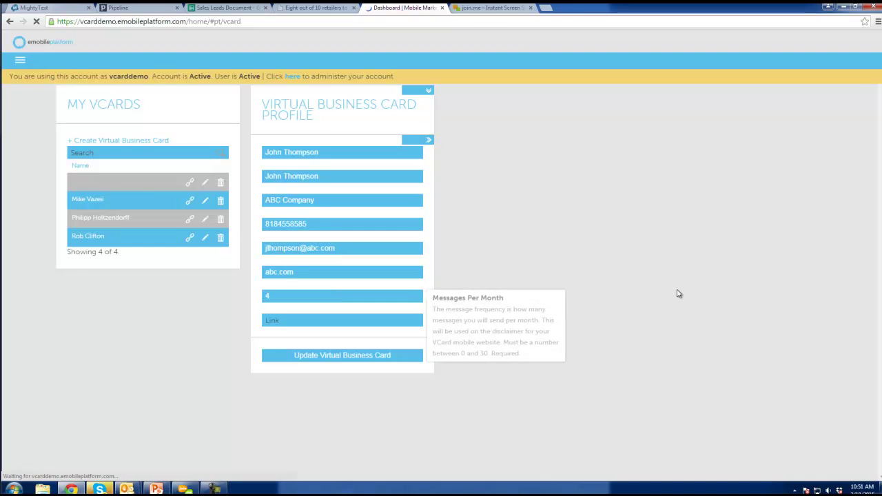
{"action": "key", "text": "Tab"}
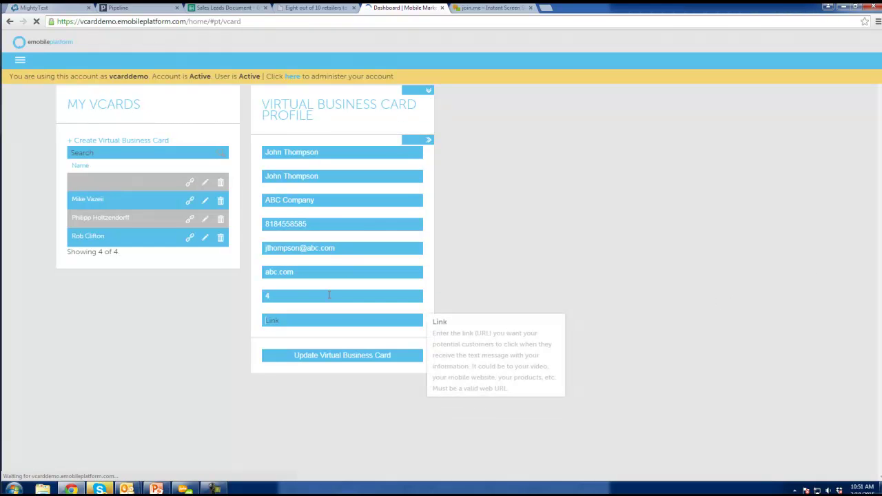
{"action": "left_click", "coordinate": [329, 295]}
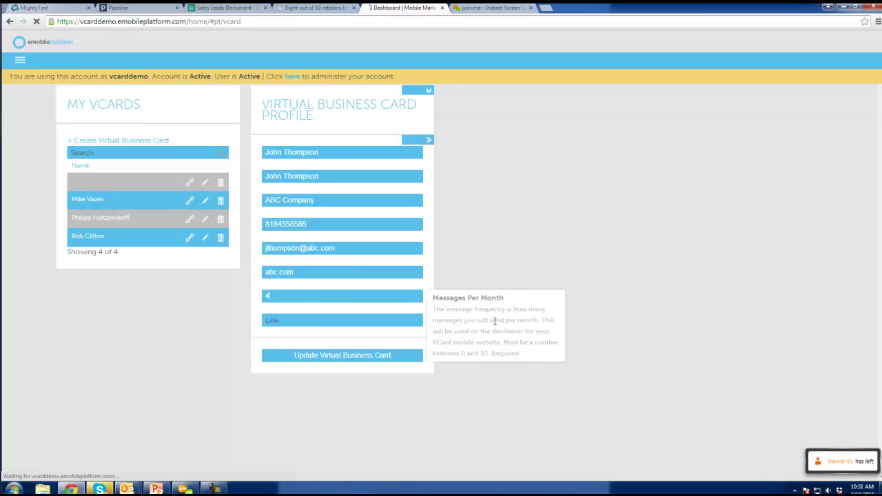
{"action": "left_click", "coordinate": [156, 489]}
Show slide 10 on the virtual business card in PowerPoint, then return to the browser form
{"action": "scroll", "coordinate": [42, 215], "scroll_direction": "up", "scroll_amount": 4}
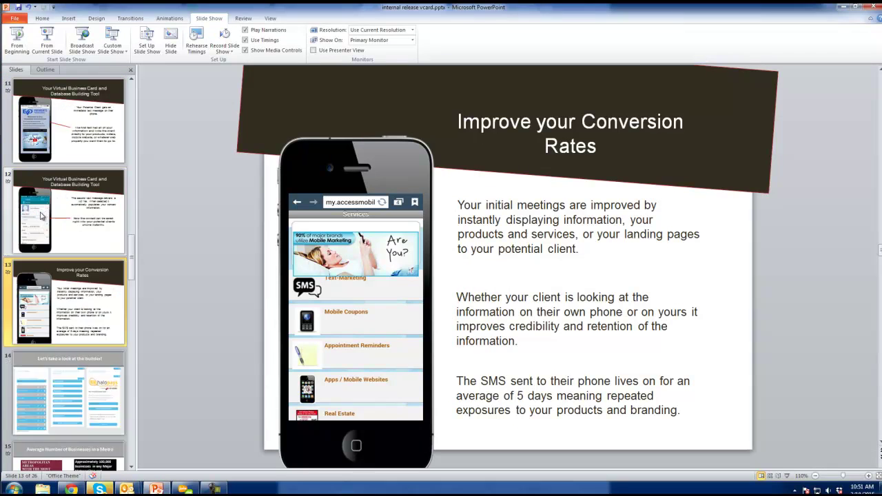
{"action": "left_click", "coordinate": [39, 215]}
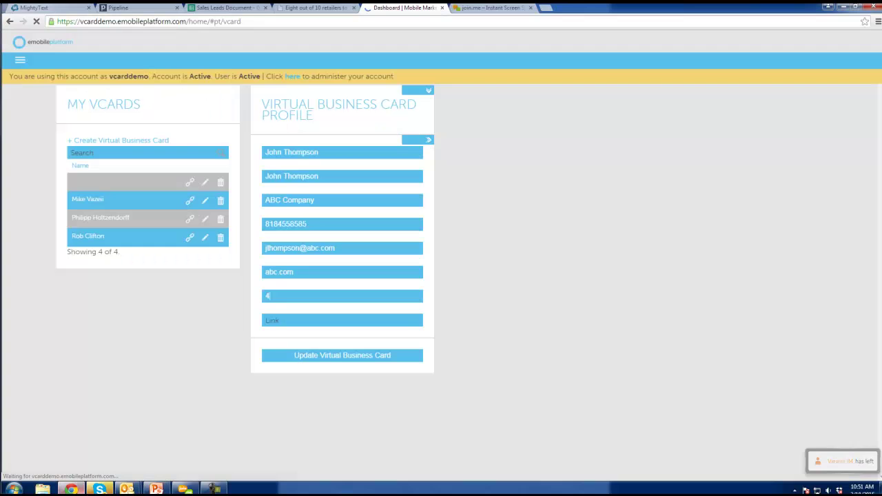
{"action": "left_click", "coordinate": [72, 489]}
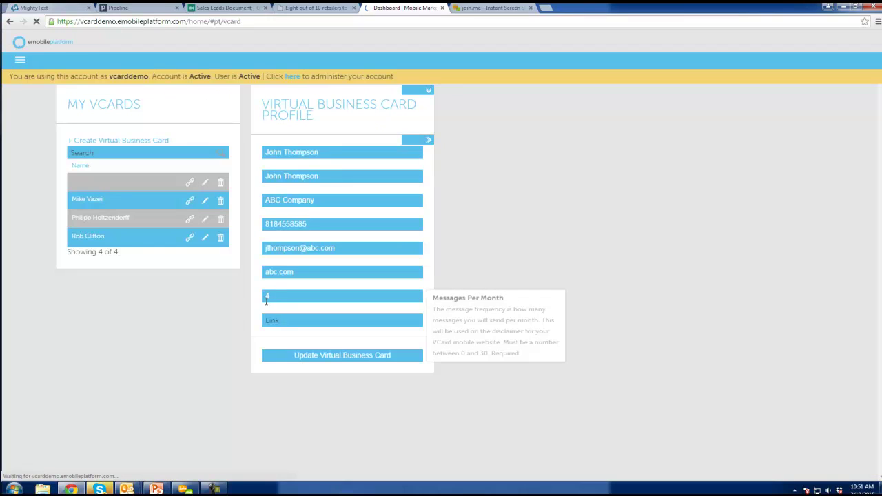
Replace the card's messages per month value 4 with 2, then go back to PowerPoint
{"action": "double_click", "coordinate": [263, 295]}
{"action": "type", "text": "8"}
{"action": "key", "text": "BackSpace"}
{"action": "type", "text": "2"}
{"action": "left_click", "coordinate": [307, 316]}
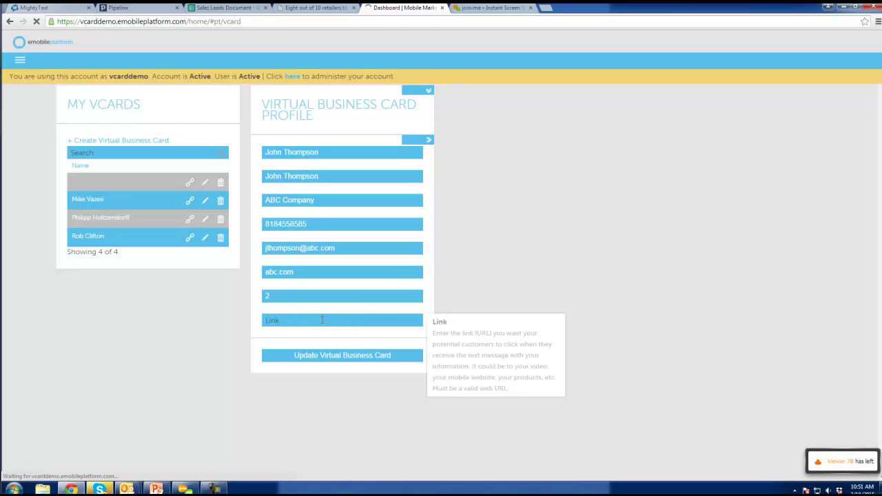
{"action": "key", "text": "alt+Tab"}
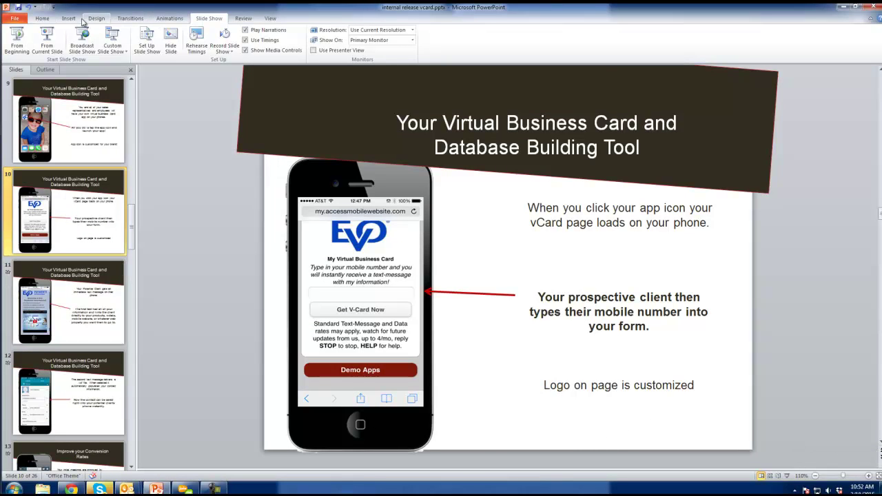
Present from the current slide through the text-message slide, then return to the card form
{"action": "left_click", "coordinate": [46, 41]}
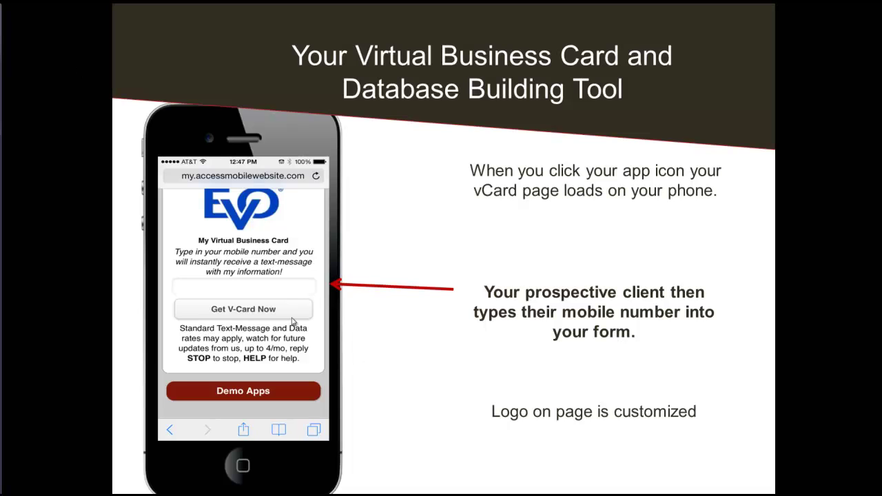
{"action": "left_click", "coordinate": [276, 290]}
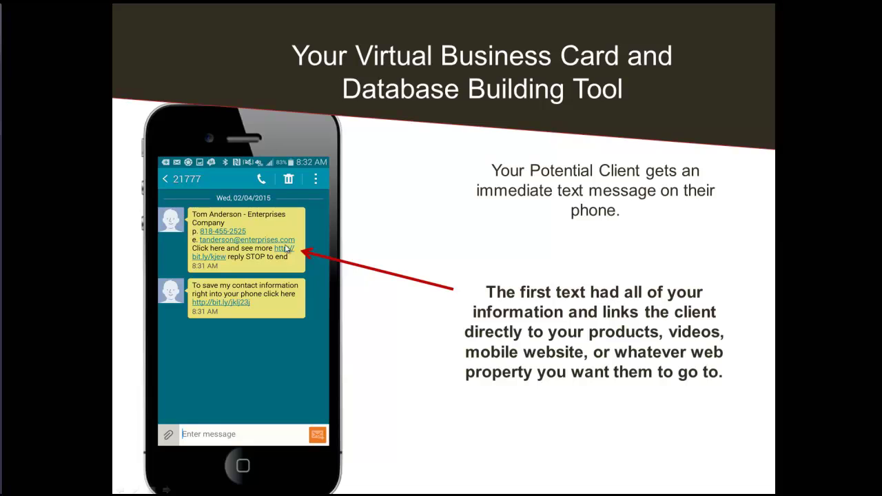
{"action": "key", "text": "Escape"}
{"action": "key", "text": "Page_Down"}
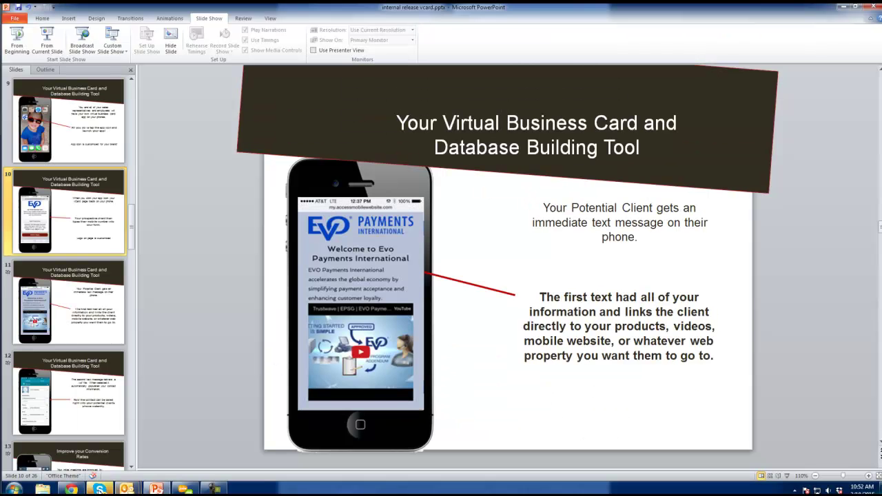
{"action": "left_click", "coordinate": [71, 489]}
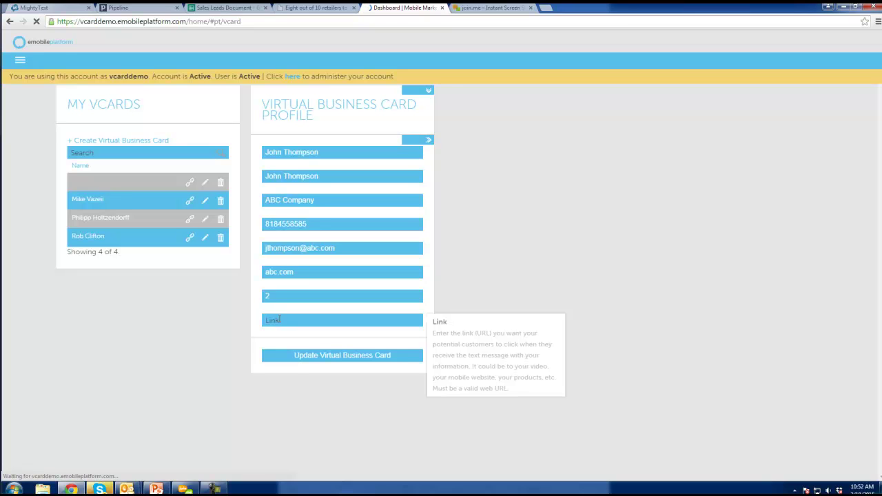
{"action": "left_click", "coordinate": [279, 319]}
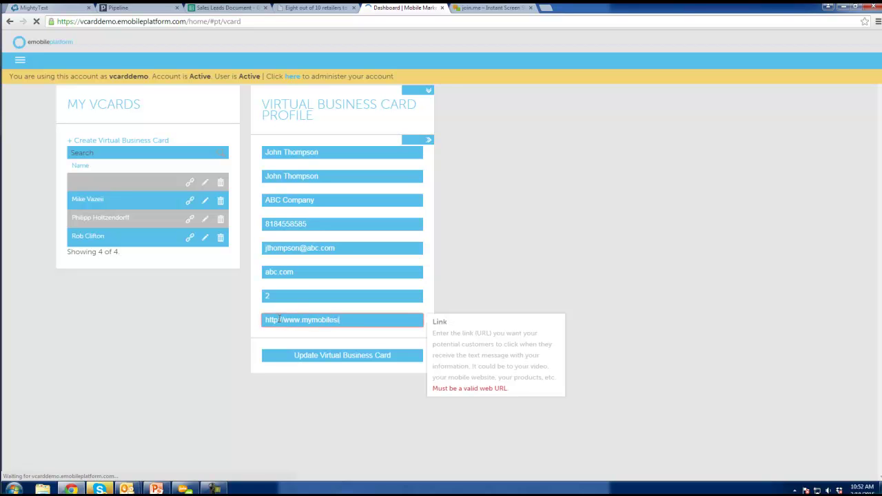
{"action": "key", "text": "ctrl+a"}
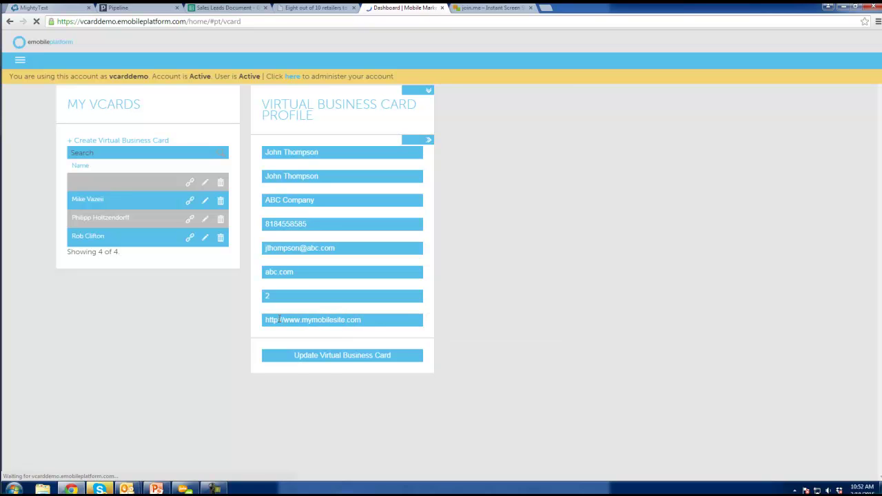
{"action": "left_click", "coordinate": [292, 353]}
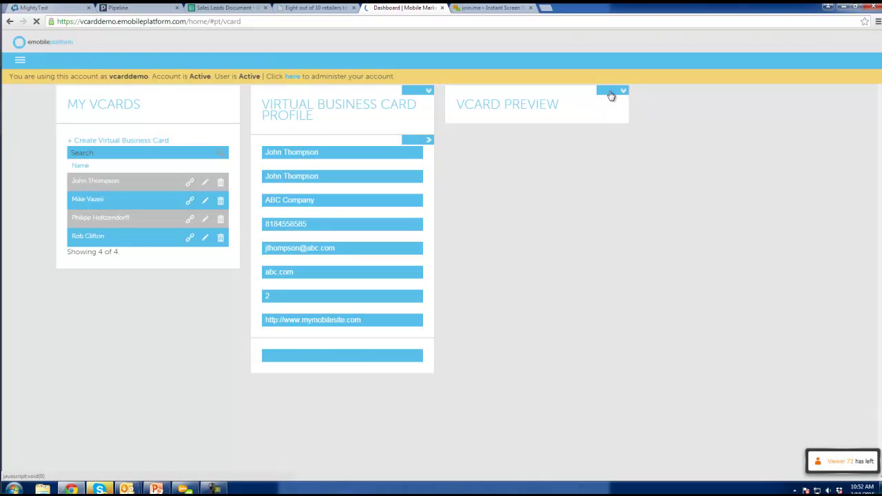
In the vCard appearance settings, upload accessmobile3.png as the logo and mobile2.jpg as the app icon
{"action": "left_click", "coordinate": [610, 133]}
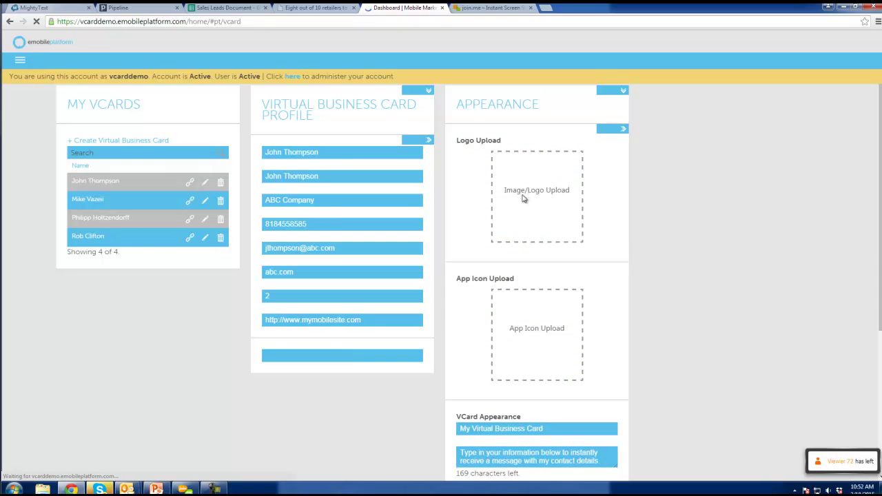
{"action": "left_click", "coordinate": [524, 196]}
{"action": "double_click", "coordinate": [213, 79]}
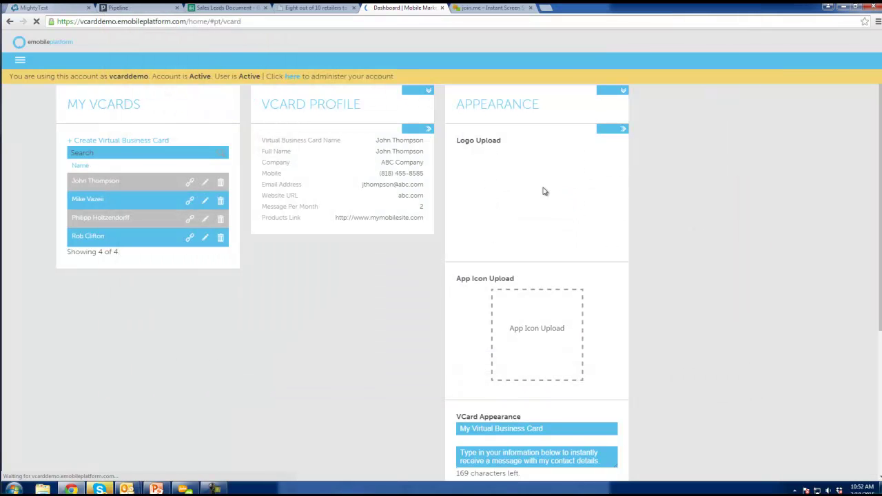
{"action": "left_click", "coordinate": [529, 340]}
{"action": "double_click", "coordinate": [322, 75]}
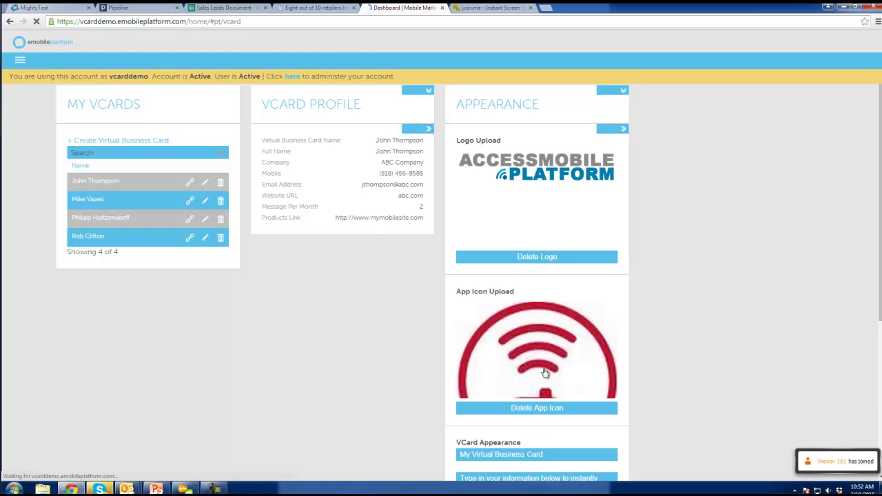
{"action": "scroll", "coordinate": [559, 355], "scroll_direction": "down", "scroll_amount": 2}
{"action": "scroll", "coordinate": [558, 354], "scroll_direction": "down", "scroll_amount": 3}
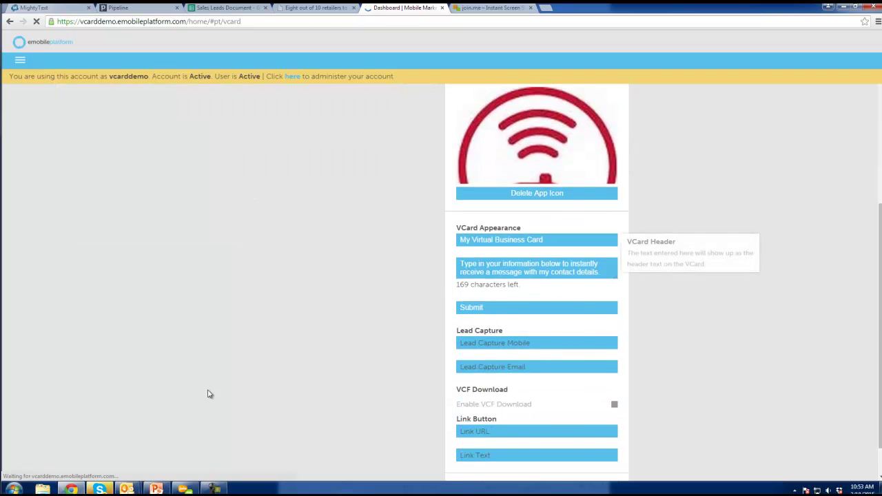
Review PowerPoint slide 10 about the vCard page, then return to the vCard settings
{"action": "key", "text": "alt+Tab"}
{"action": "left_click", "coordinate": [88, 210]}
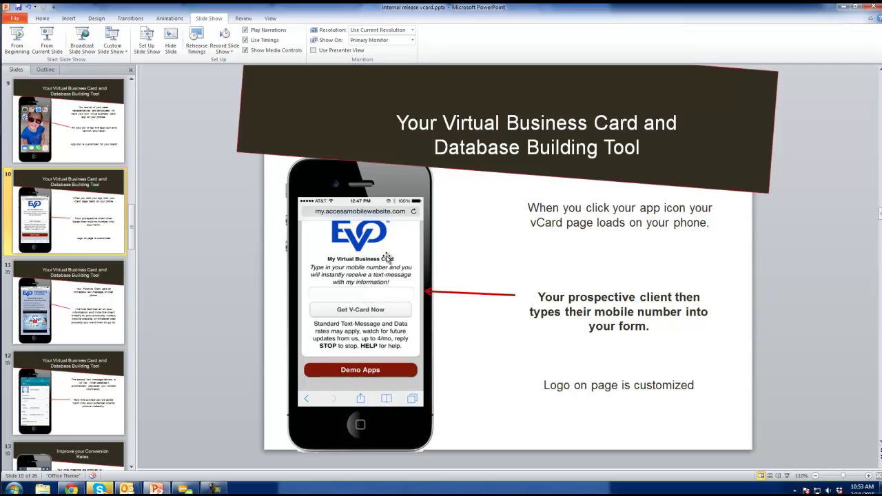
{"action": "left_click", "coordinate": [72, 489]}
Retitle the header to My Personal vCard and ask for a mobile number in the description
{"action": "left_click_drag", "start_coordinate": [556, 241], "coordinate": [471, 241]}
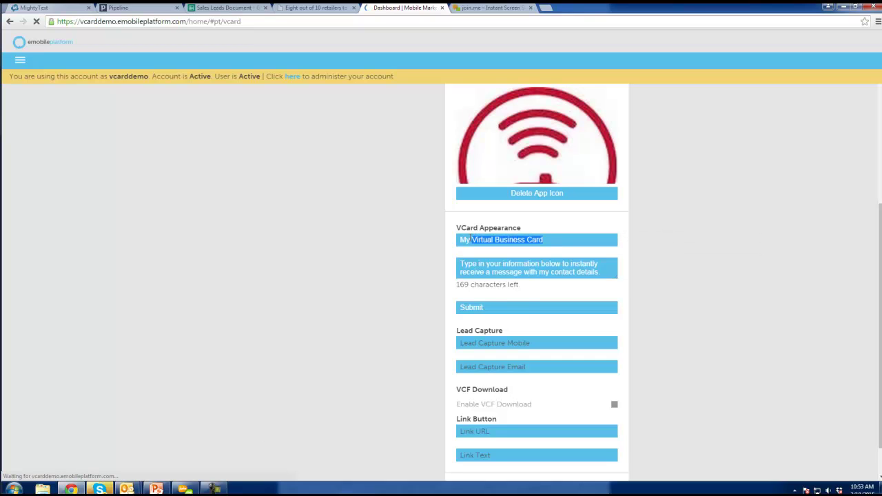
{"action": "type", "text": "Personal v"}
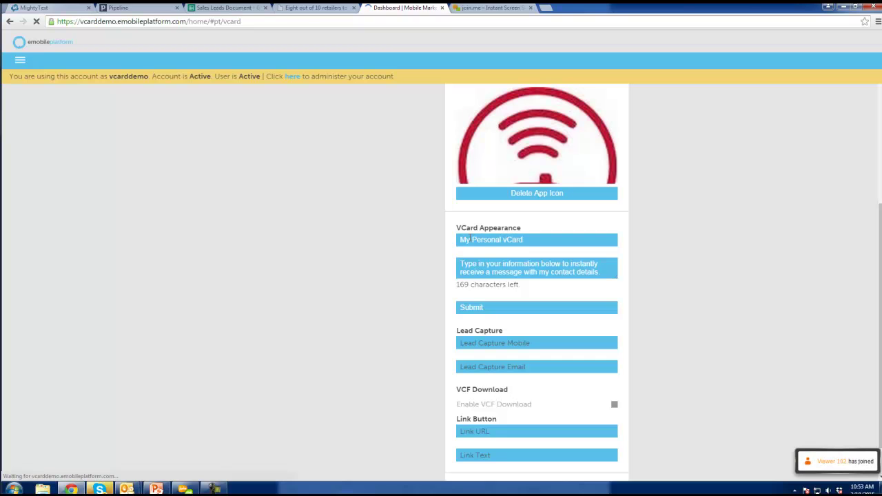
{"action": "double_click", "coordinate": [522, 263]}
{"action": "type", "text": "mobile number"}
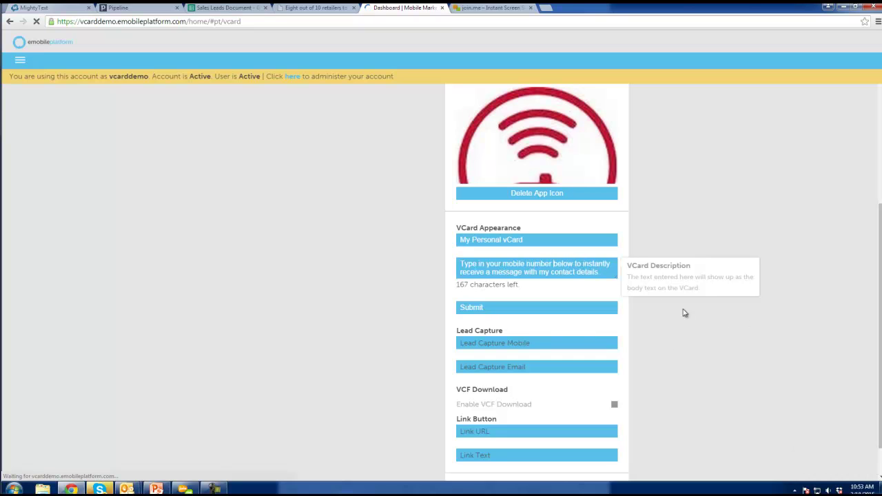
{"action": "left_click", "coordinate": [492, 308]}
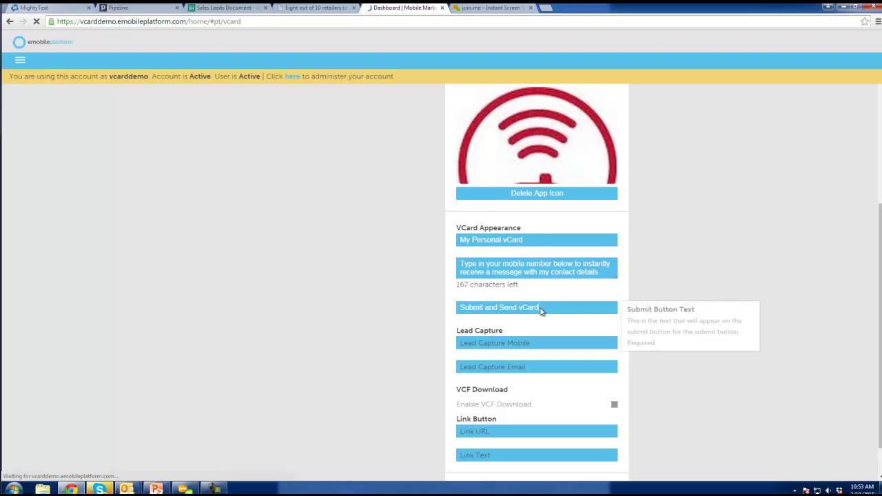
Review the lead capture mobile setting, then bring PowerPoint back to the front
{"action": "left_click", "coordinate": [504, 345]}
{"action": "scroll", "coordinate": [510, 349], "scroll_direction": "down", "scroll_amount": 1}
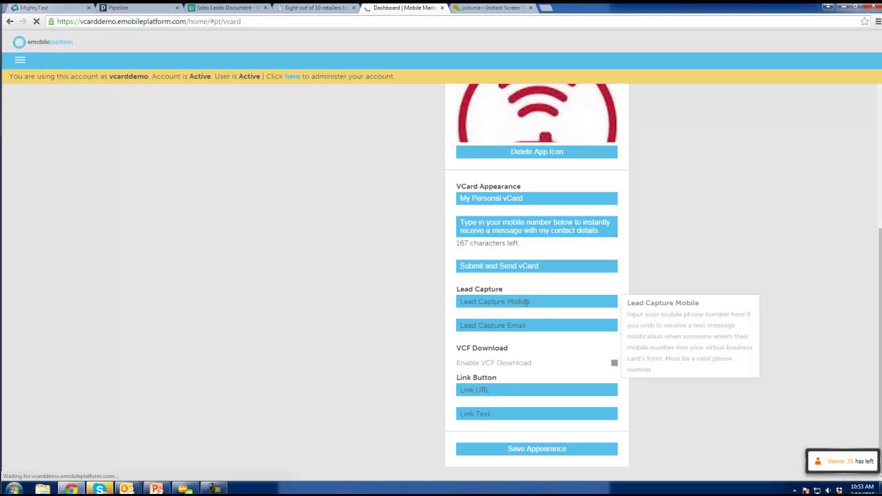
{"action": "scroll", "coordinate": [518, 303], "scroll_direction": "up", "scroll_amount": 2}
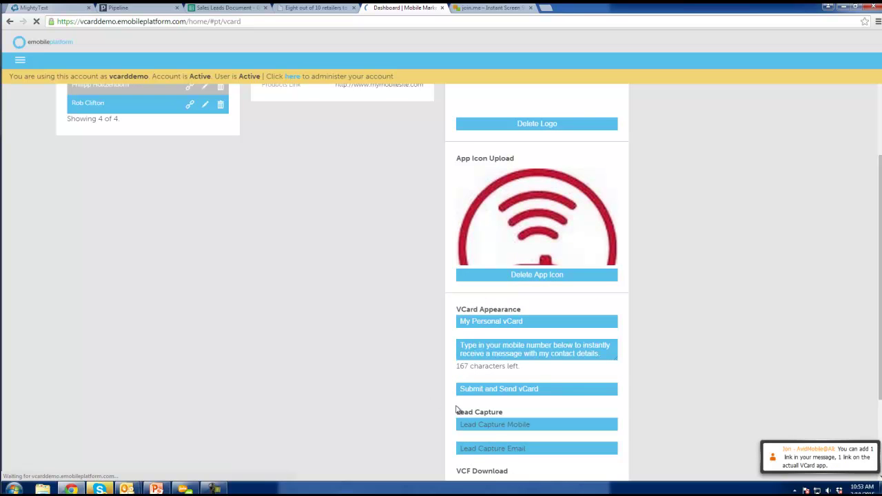
{"action": "mouse_move", "coordinate": [494, 427]}
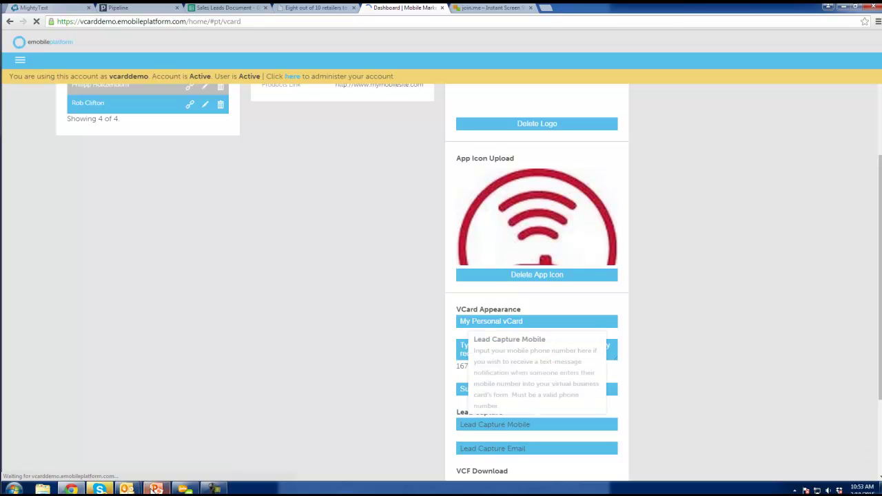
{"action": "mouse_move", "coordinate": [156, 489]}
{"action": "left_click", "coordinate": [157, 441]}
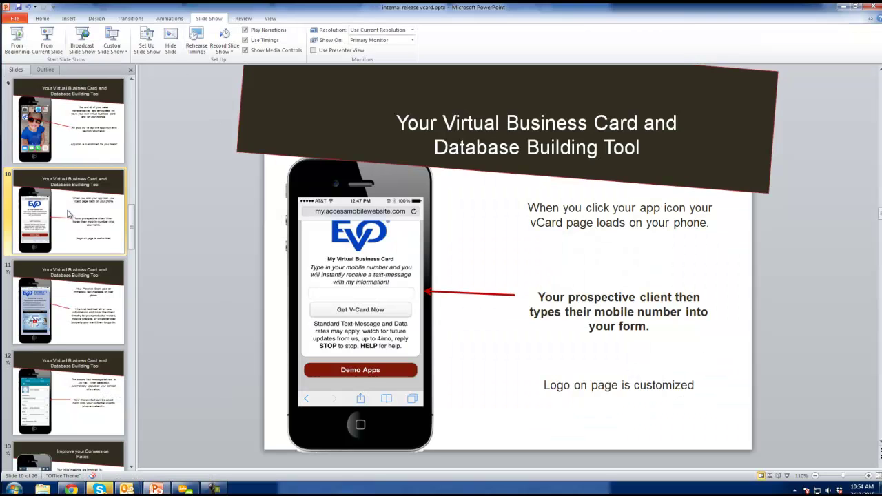
Present slide 10 and the instant text-message slide, then end the show and return to Chrome
{"action": "left_click", "coordinate": [47, 40]}
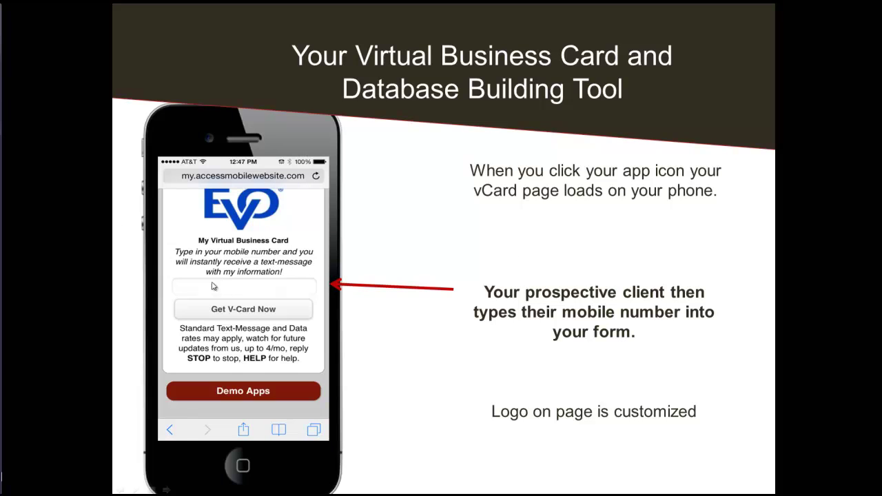
{"action": "left_click", "coordinate": [264, 287]}
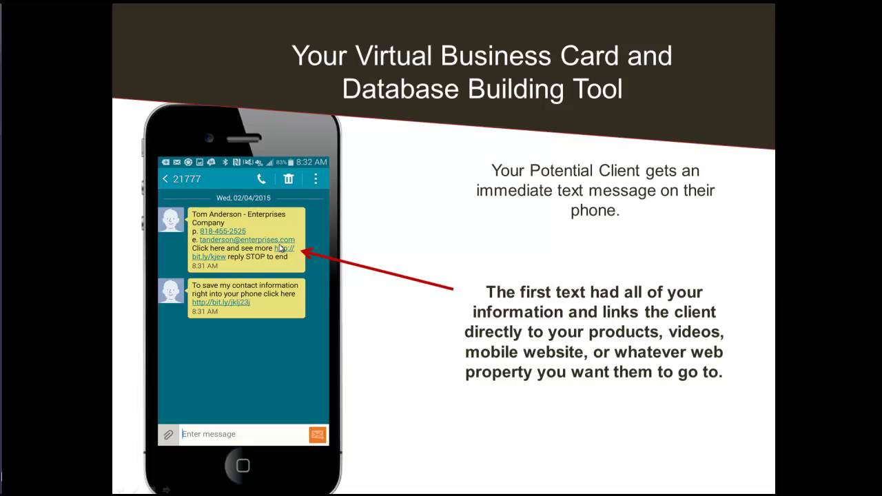
{"action": "key", "text": "Escape"}
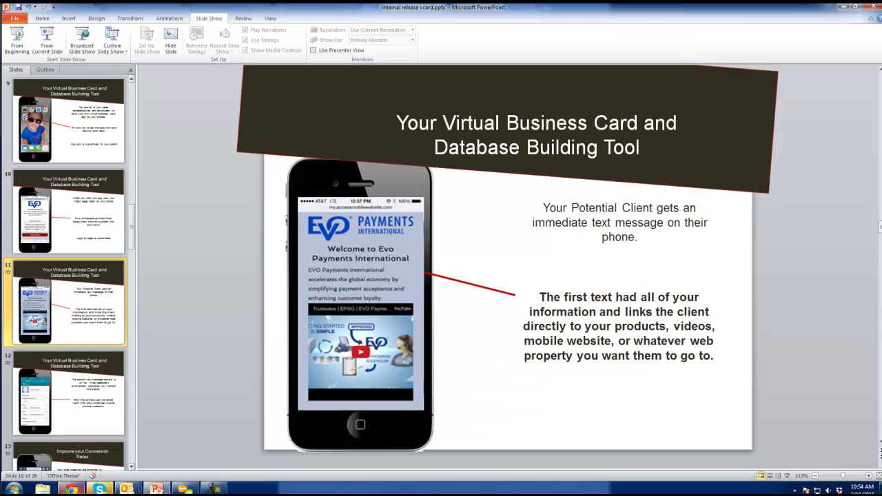
{"action": "key", "text": "alt+Tab"}
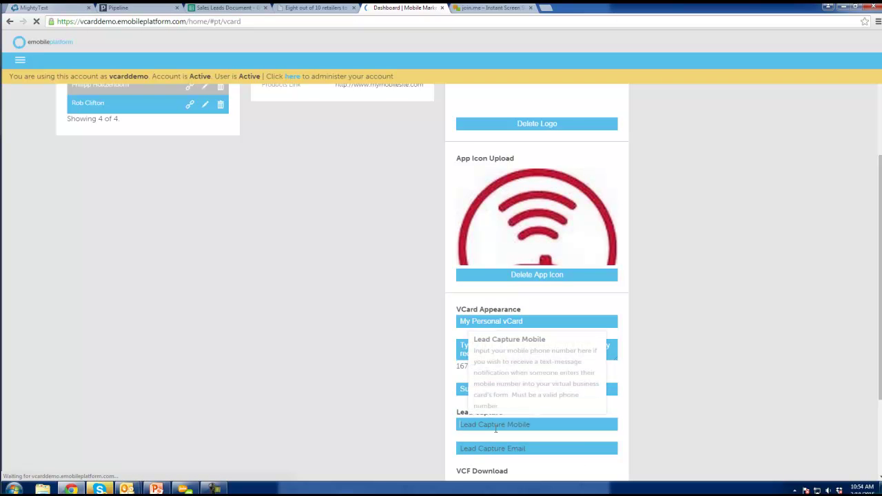
Dismiss the autofill suggestions, enable VCF Download, and minimize the browser to reveal PowerPoint
{"action": "left_click", "coordinate": [481, 425]}
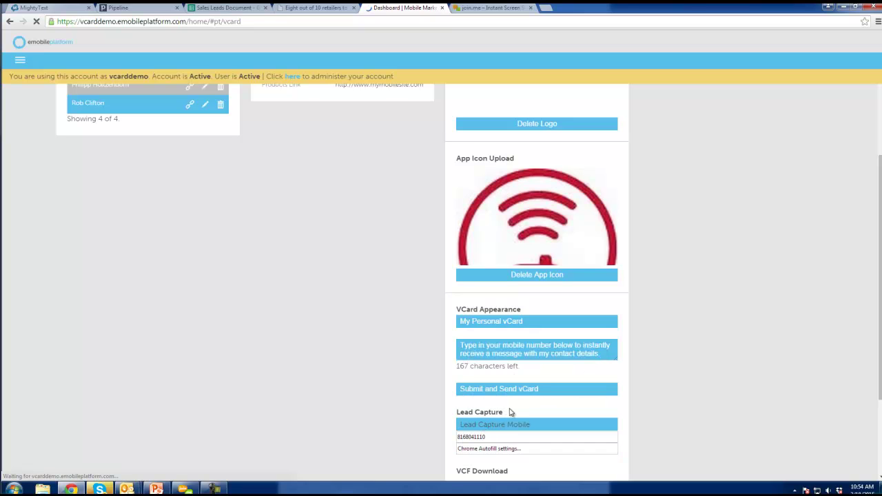
{"action": "left_click", "coordinate": [512, 412]}
{"action": "mouse_move", "coordinate": [494, 448]}
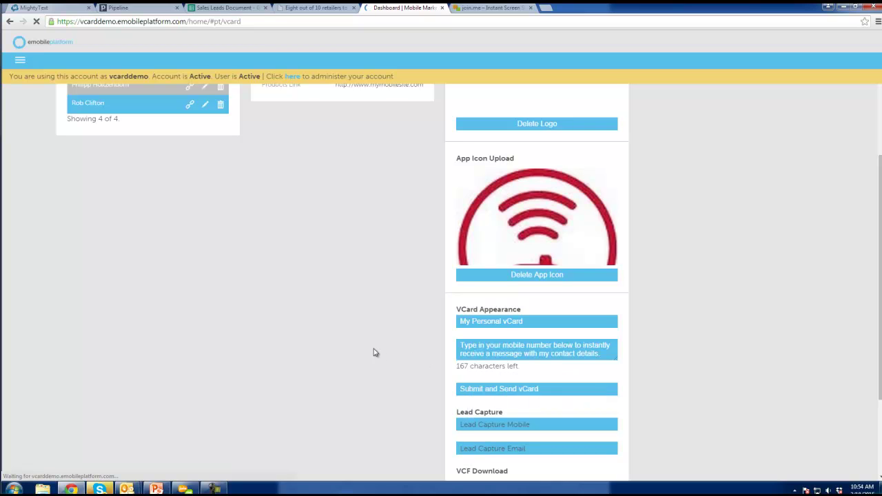
{"action": "scroll", "coordinate": [374, 352], "scroll_direction": "down", "scroll_amount": 2}
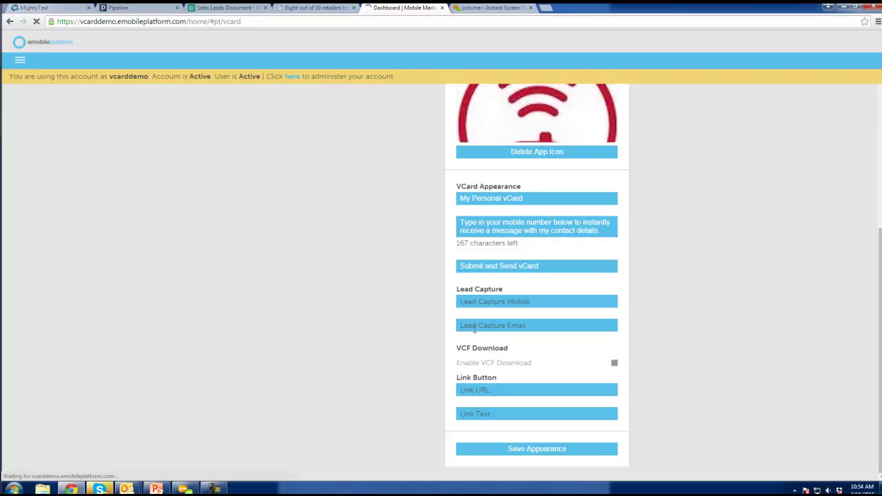
{"action": "left_click", "coordinate": [615, 364]}
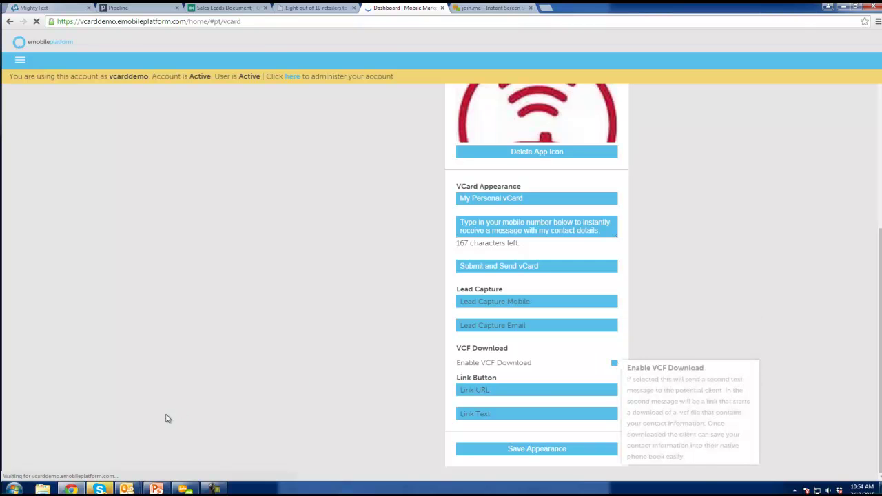
{"action": "left_click", "coordinate": [73, 489]}
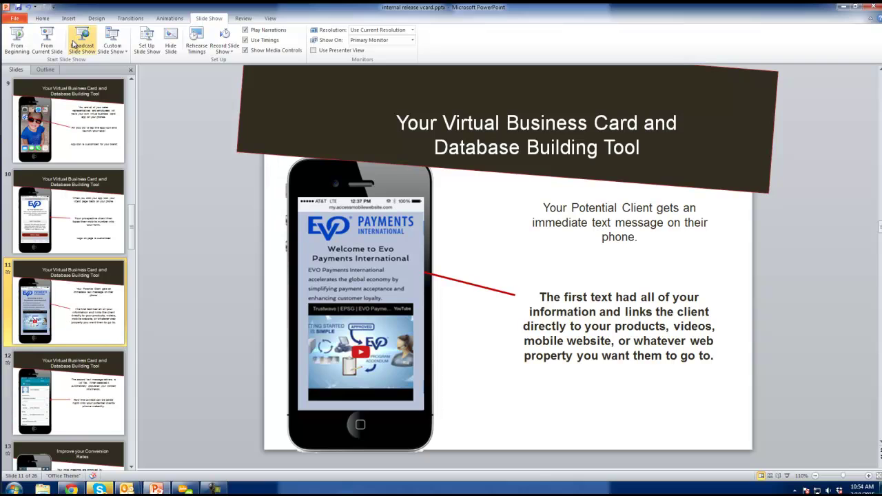
Present slide 12 through the contact-saving screen, then return to the vCard settings page
{"action": "left_click", "coordinate": [73, 381]}
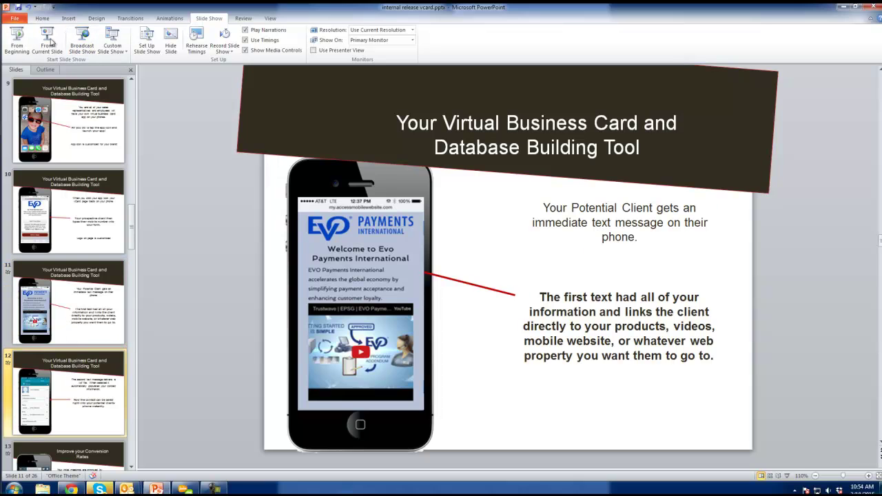
{"action": "left_click", "coordinate": [48, 40]}
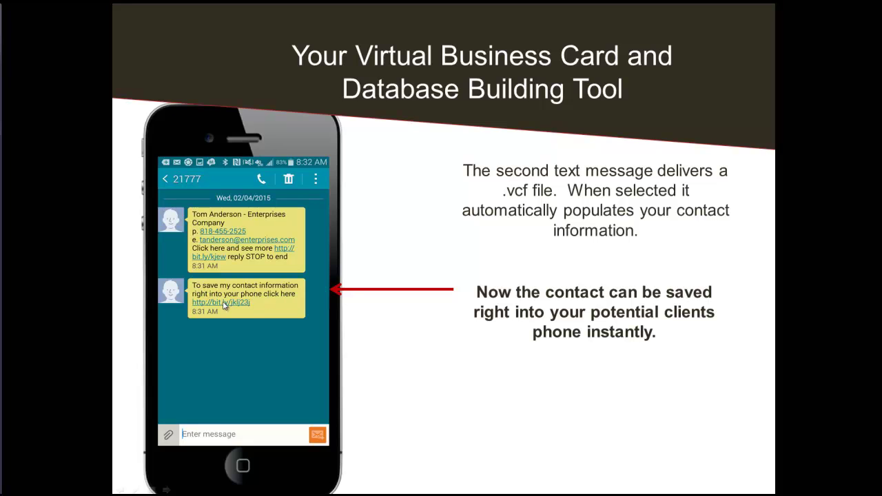
{"action": "left_click", "coordinate": [229, 366]}
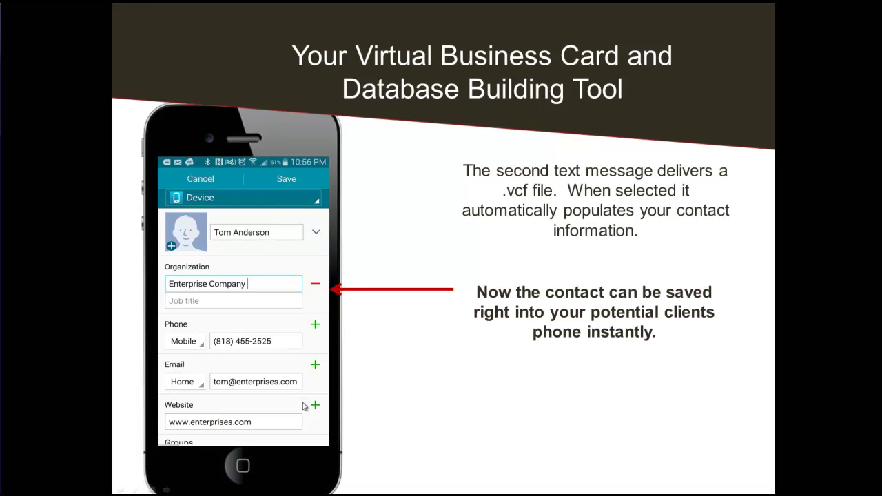
{"action": "key", "text": "Escape"}
{"action": "left_click", "coordinate": [71, 489]}
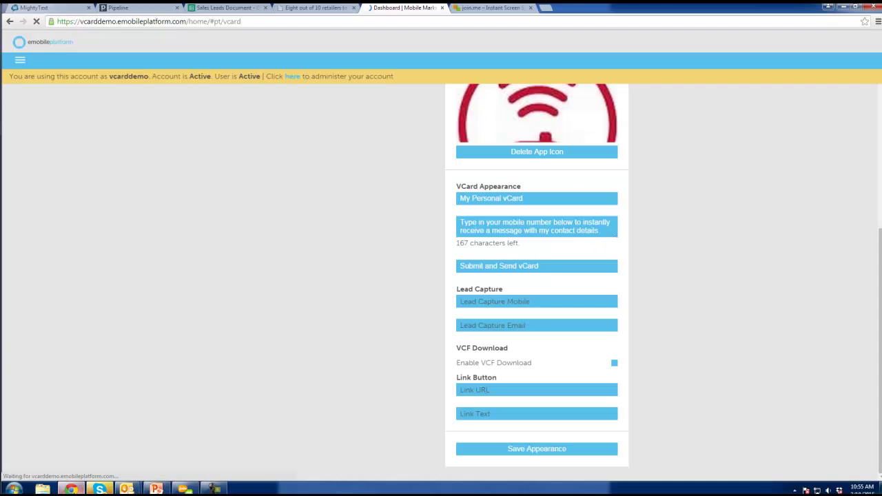
{"action": "left_click", "coordinate": [615, 364]}
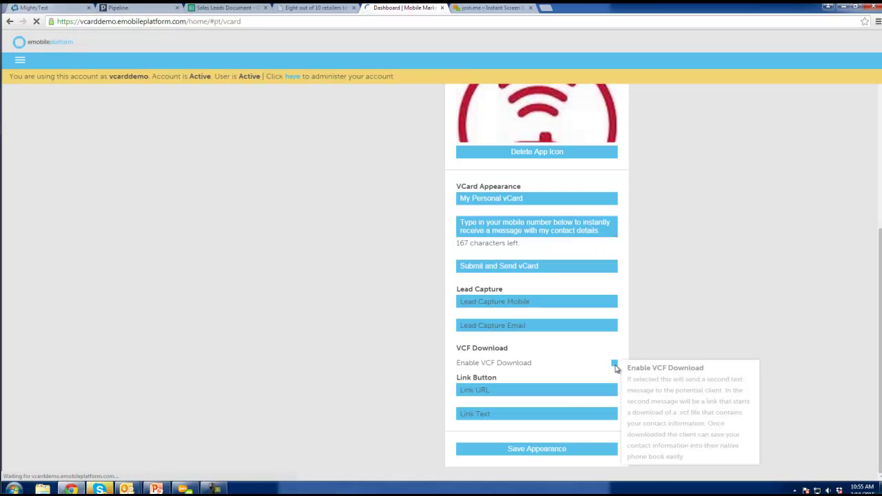
{"action": "left_click", "coordinate": [510, 389]}
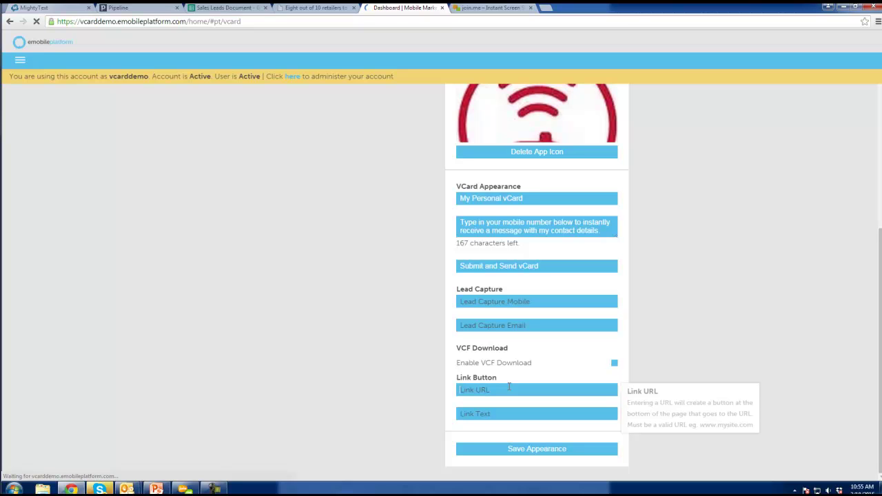
{"action": "type", "text": "http://http"}
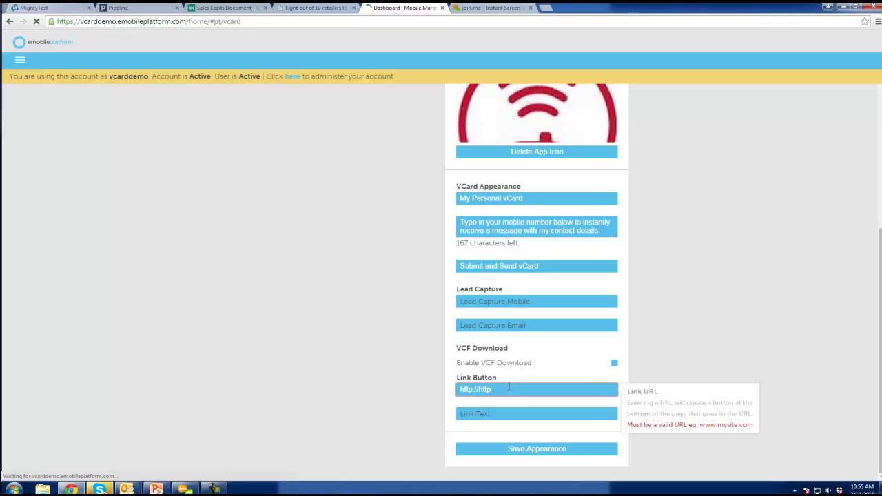
{"action": "key", "text": "BackSpace"}
{"action": "key", "text": "BackSpace"}
{"action": "key", "text": "BackSpace"}
{"action": "key", "text": "BackSpace"}
{"action": "key", "text": "BackSpace"}
{"action": "key", "text": "BackSpace"}
{"action": "key", "text": "BackSpace"}
{"action": "key", "text": "BackSpace"}
{"action": "key", "text": "BackSpace"}
{"action": "key", "text": "BackSpace"}
{"action": "type", "text": "demoapp.com"}
{"action": "key", "text": "Tab"}
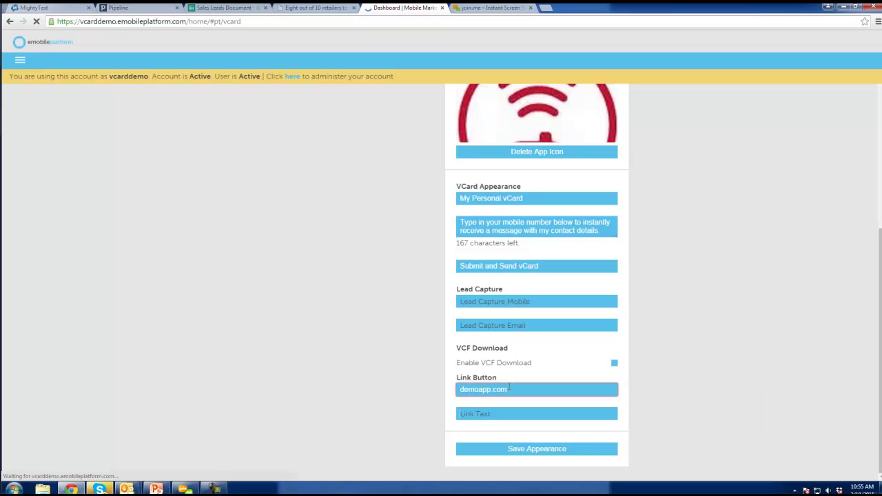
{"action": "type", "text": "Demo "}
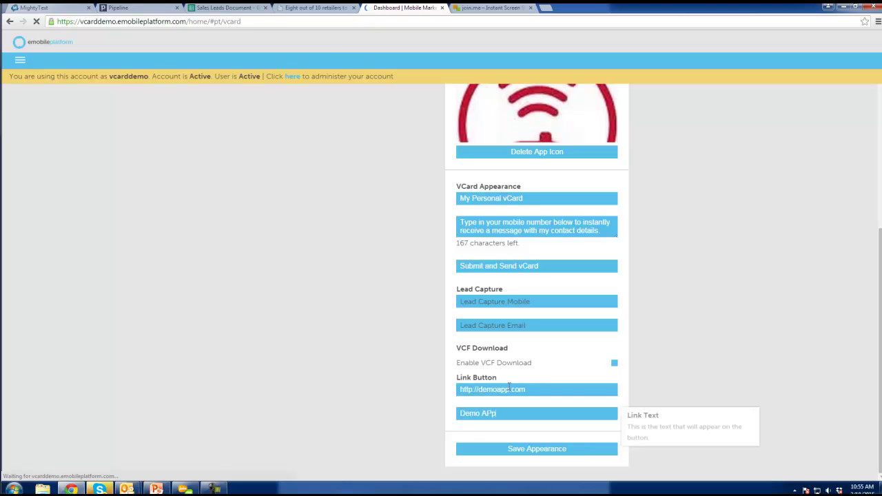
{"action": "type", "text": "Apps"}
{"action": "left_click", "coordinate": [541, 450]}
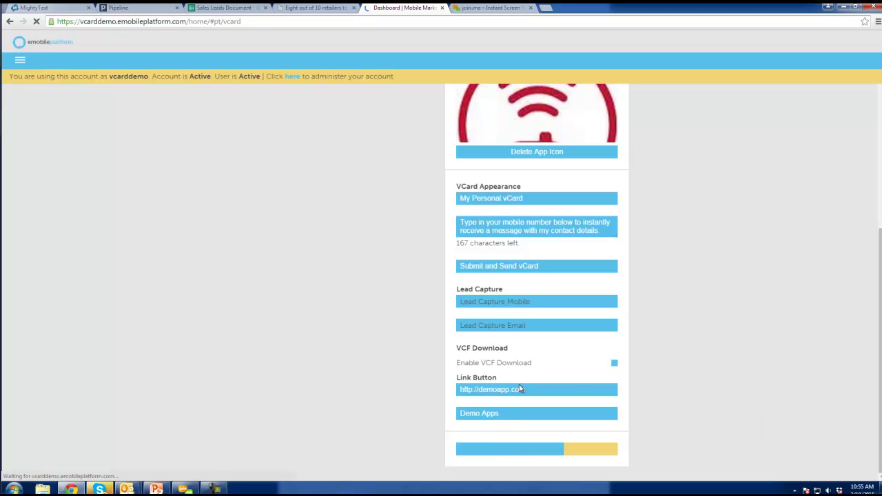
{"action": "scroll", "coordinate": [627, 359], "scroll_direction": "up", "scroll_amount": 3}
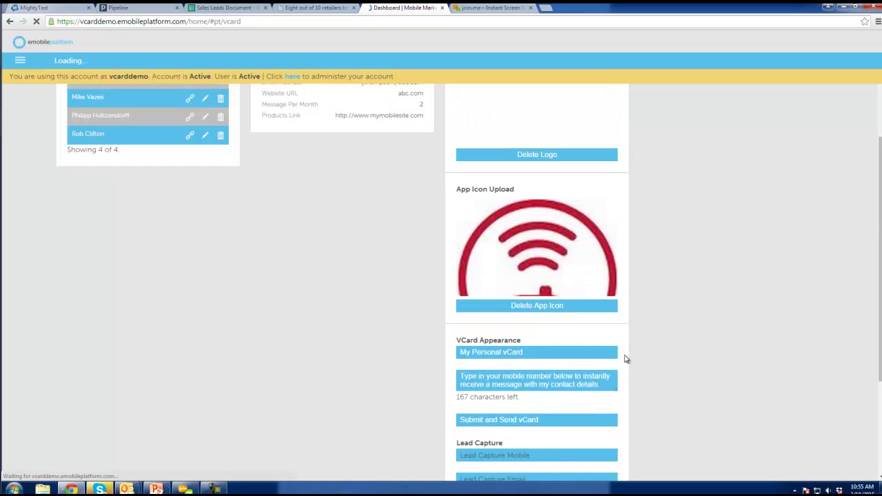
{"action": "scroll", "coordinate": [627, 358], "scroll_direction": "up", "scroll_amount": 2}
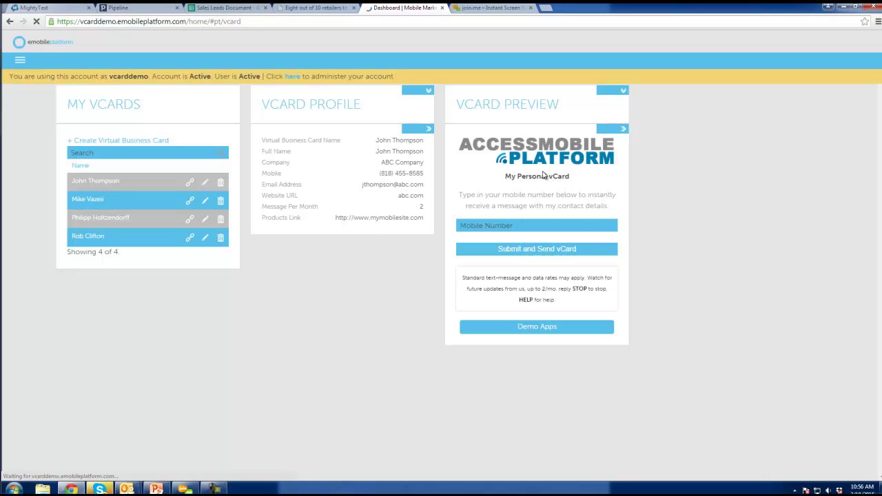
{"action": "left_click_drag", "start_coordinate": [459, 195], "coordinate": [609, 207]}
{"action": "left_click", "coordinate": [542, 289]}
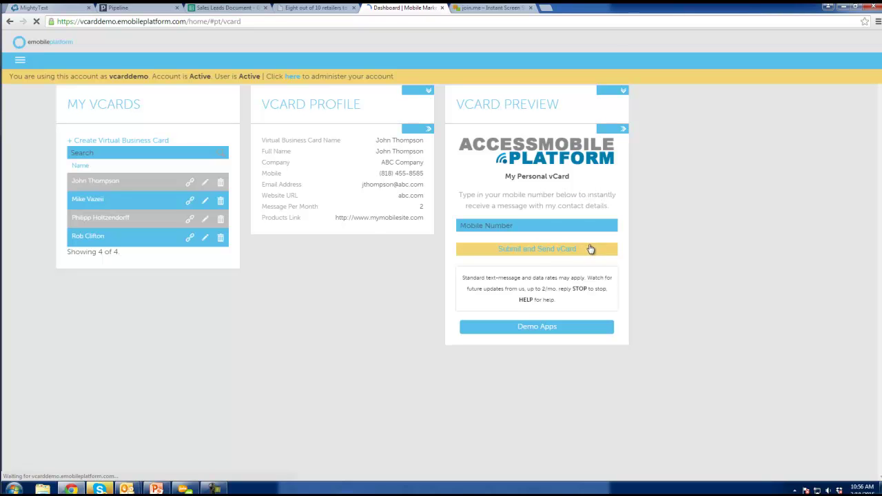
{"action": "left_click", "coordinate": [532, 228]}
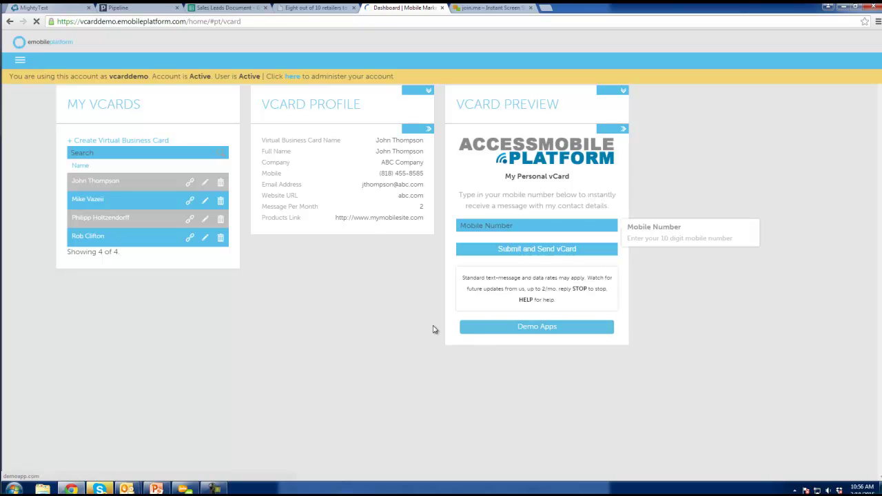
Copy the first vCard's shortened goo.gl URL and paste it into a new browser tab
{"action": "left_click", "coordinate": [191, 185]}
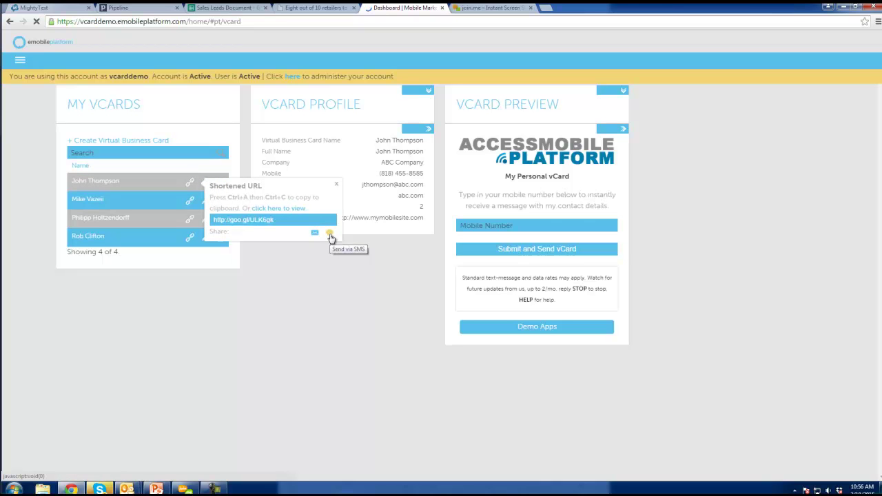
{"action": "left_click_drag", "start_coordinate": [276, 221], "coordinate": [207, 220]}
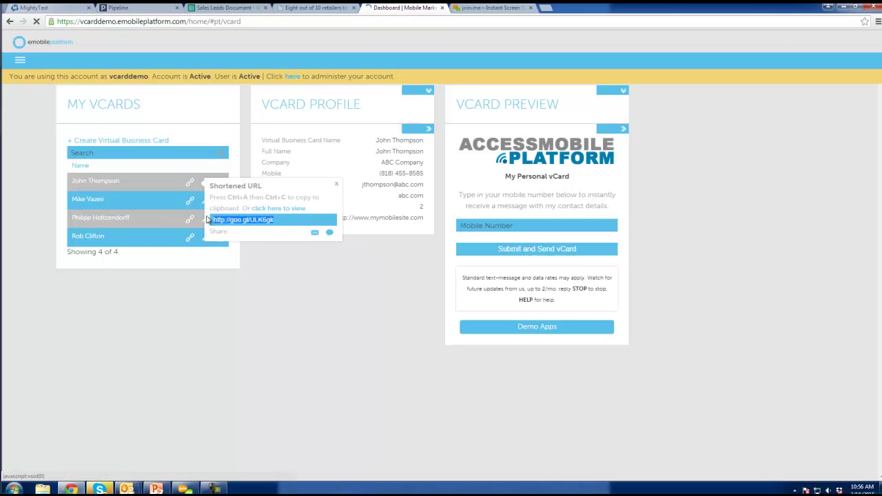
{"action": "left_click", "coordinate": [331, 235]}
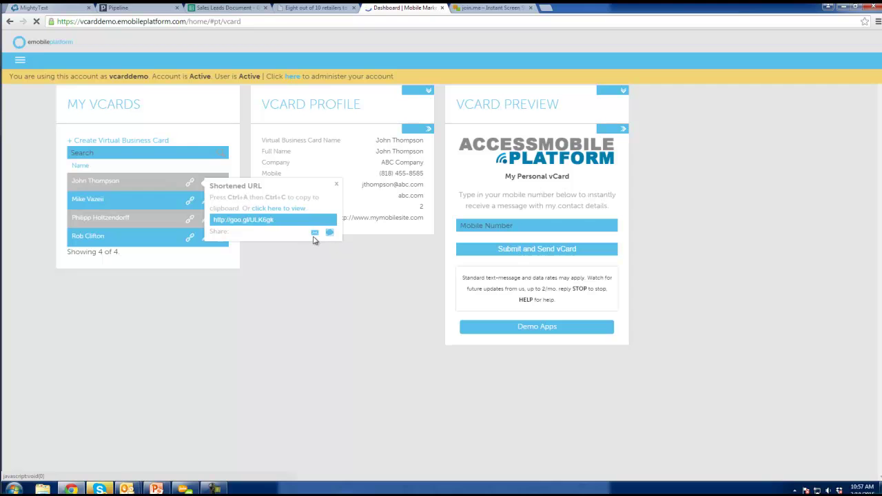
{"action": "key", "text": "ctrl+a"}
{"action": "key", "text": "ctrl+c"}
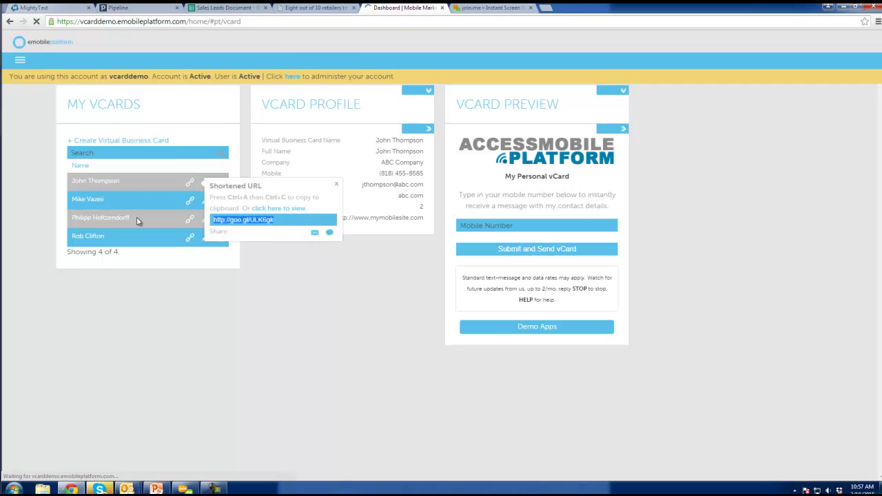
{"action": "left_click", "coordinate": [546, 9]}
{"action": "key", "text": "ctrl+v"}
Load the shortened vCard link, try the public page's mobile number form, then return to the dashboard
{"action": "key", "text": "Return"}
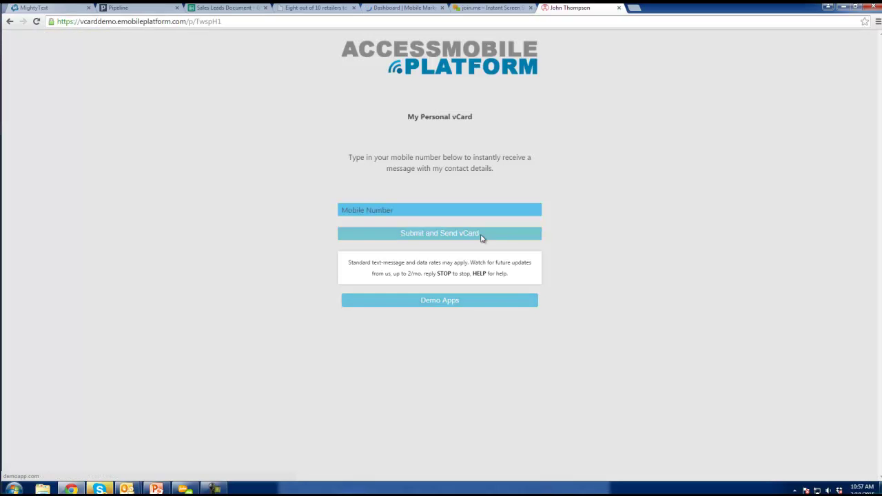
{"action": "left_click", "coordinate": [452, 235]}
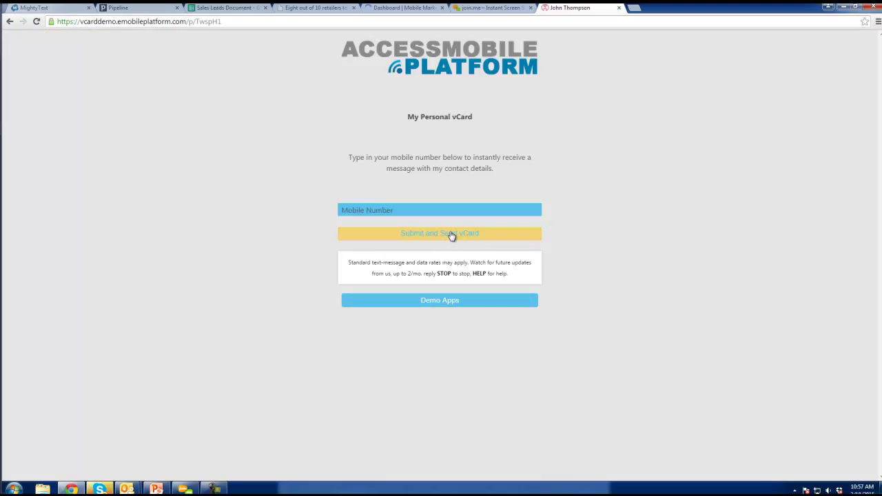
{"action": "left_click", "coordinate": [417, 207]}
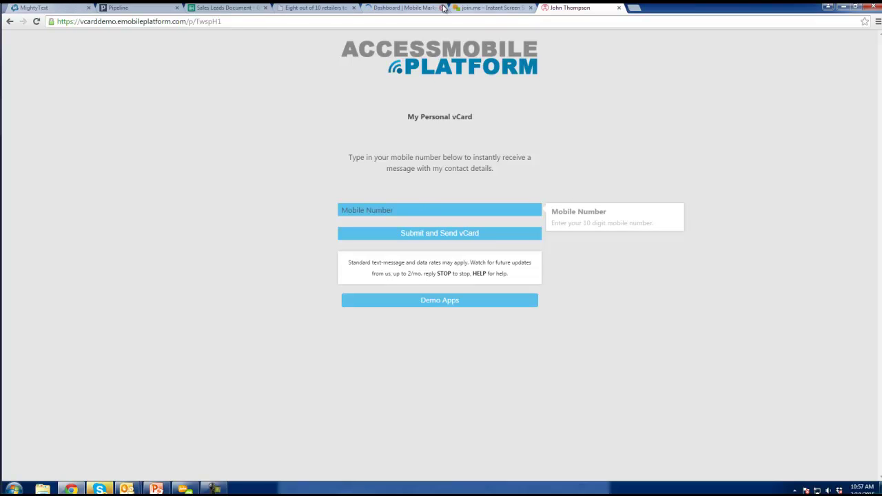
{"action": "left_click", "coordinate": [417, 7]}
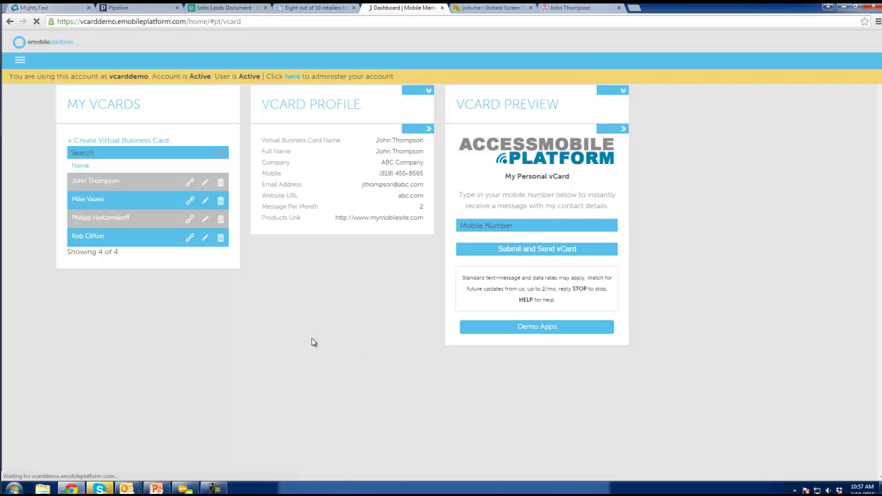
Navigate to the Campaign Panel through the VCard section of the main menu
{"action": "left_click", "coordinate": [19, 62]}
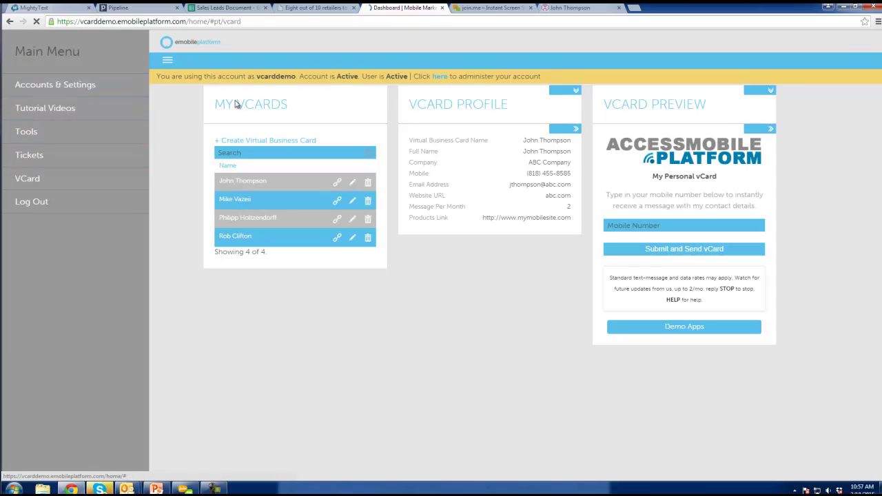
{"action": "left_click", "coordinate": [52, 179]}
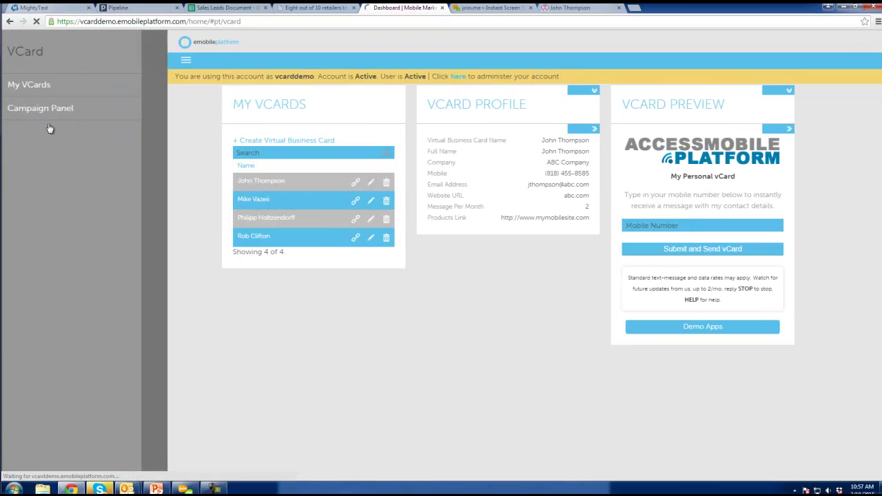
{"action": "left_click", "coordinate": [54, 114]}
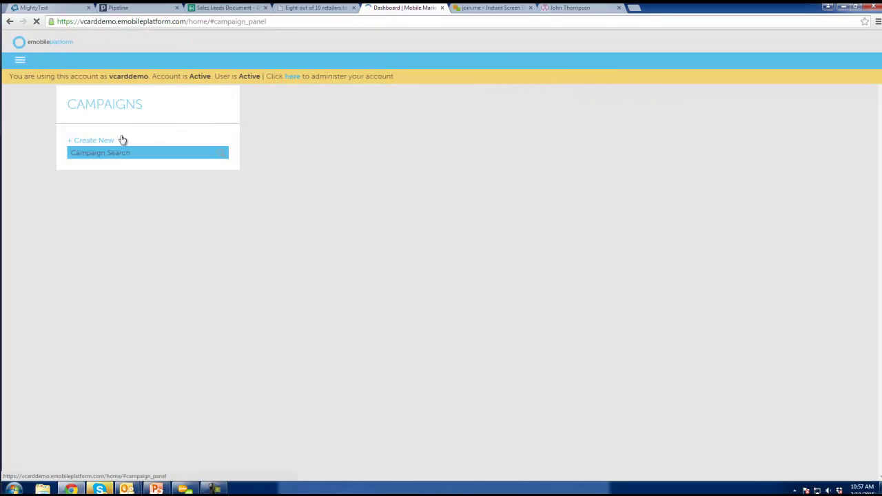
Create and save a campaign named Party with the weekend party message, sending to a group
{"action": "left_click", "coordinate": [108, 141]}
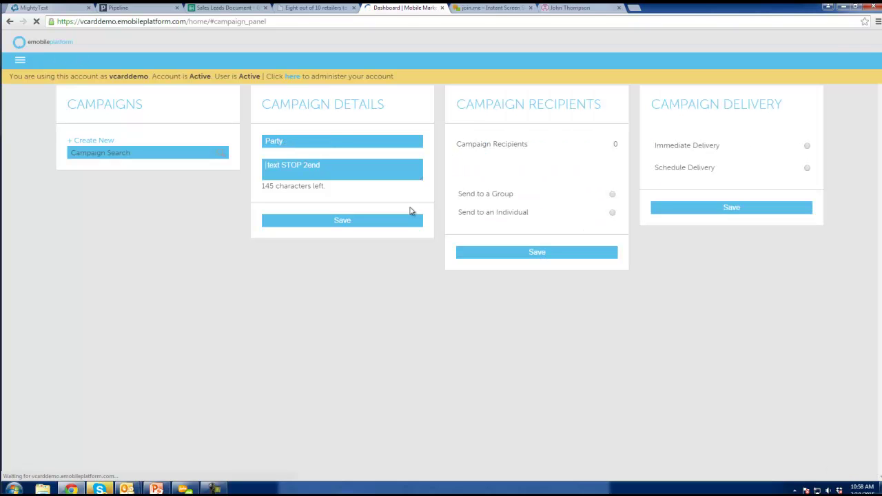
{"action": "type", "text": "J"}
{"action": "key", "text": "BackSpace"}
{"action": "type", "text": "This is John"}
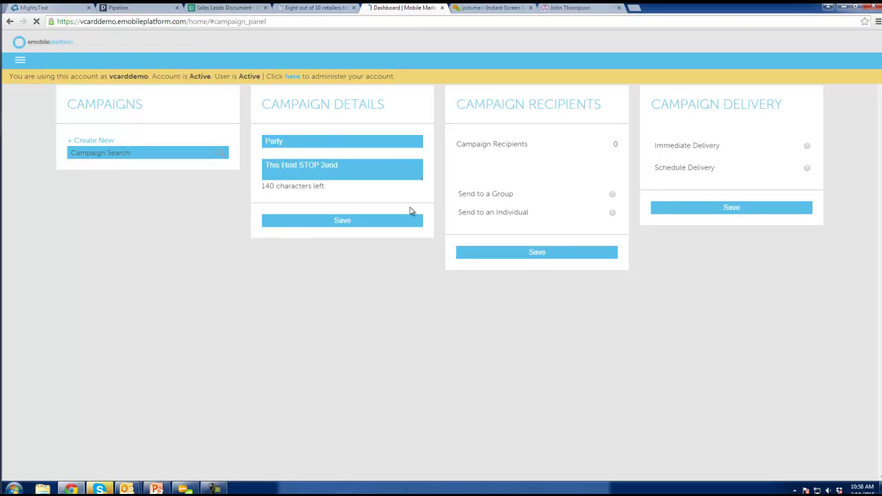
{"action": "type", "text": ", we are having a "}
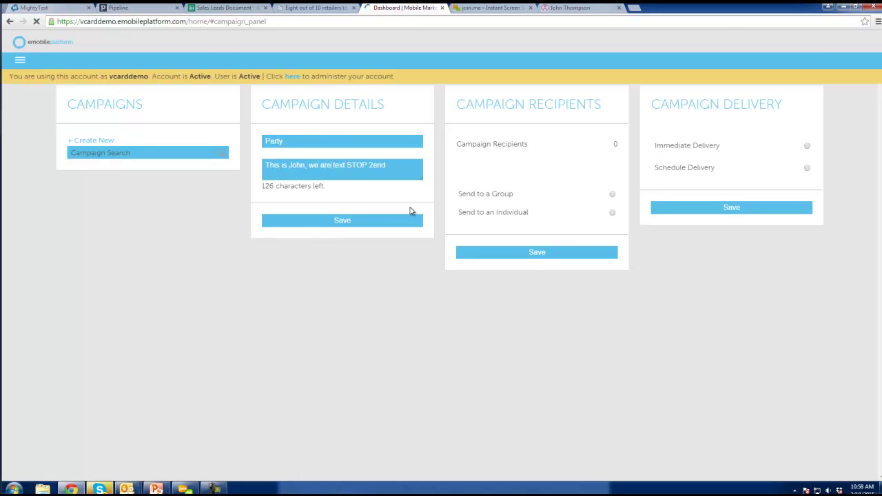
{"action": "type", "text": "party this weeke"}
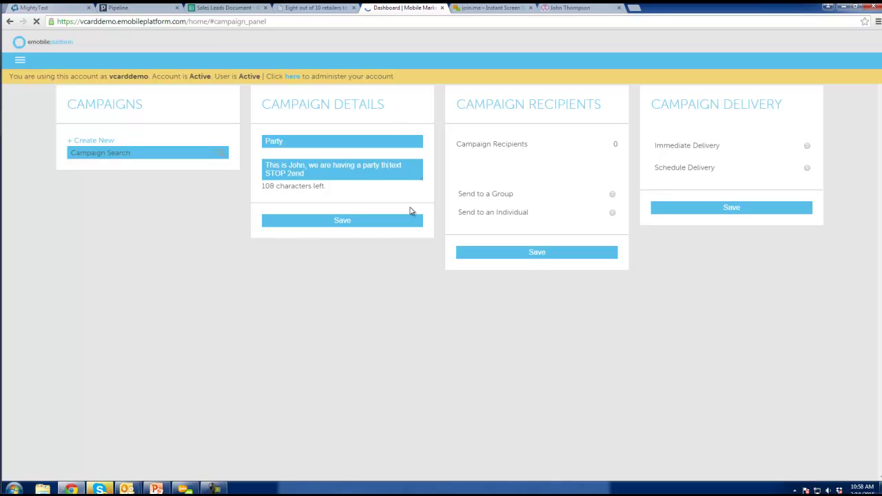
{"action": "type", "text": "nd"}
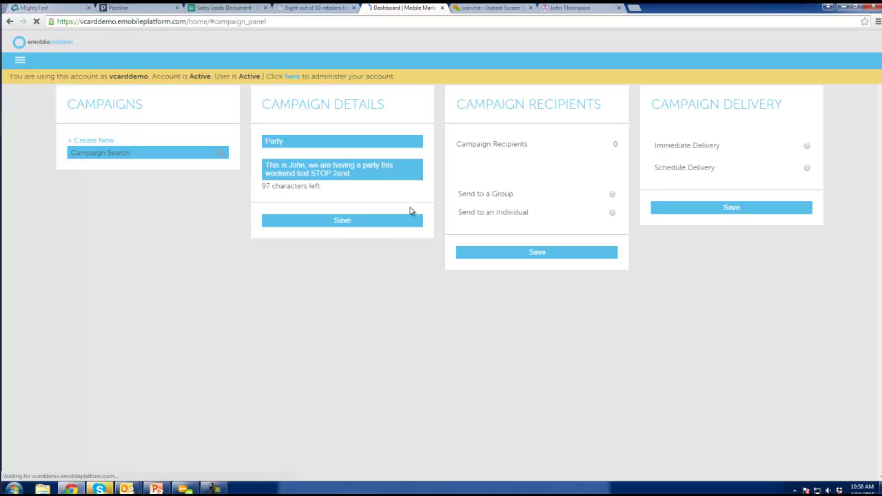
{"action": "type", "text": " w/ guest speaker bla"}
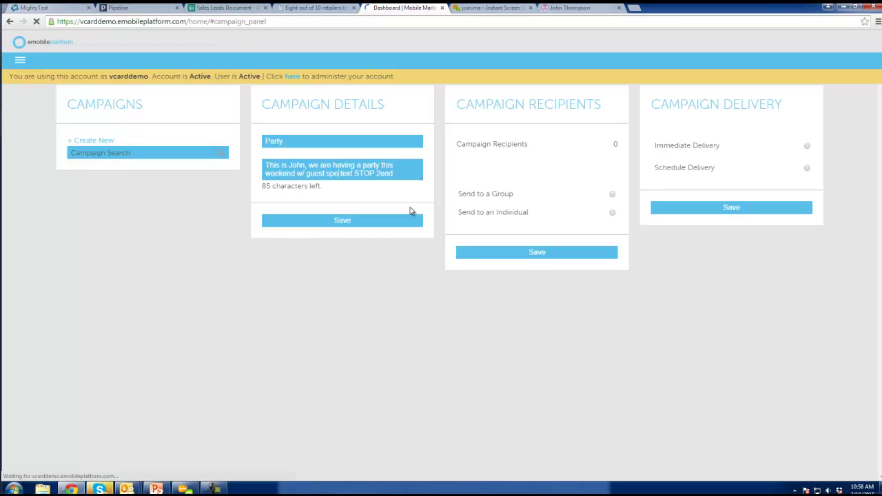
{"action": "type", "text": "h blah, clicck"}
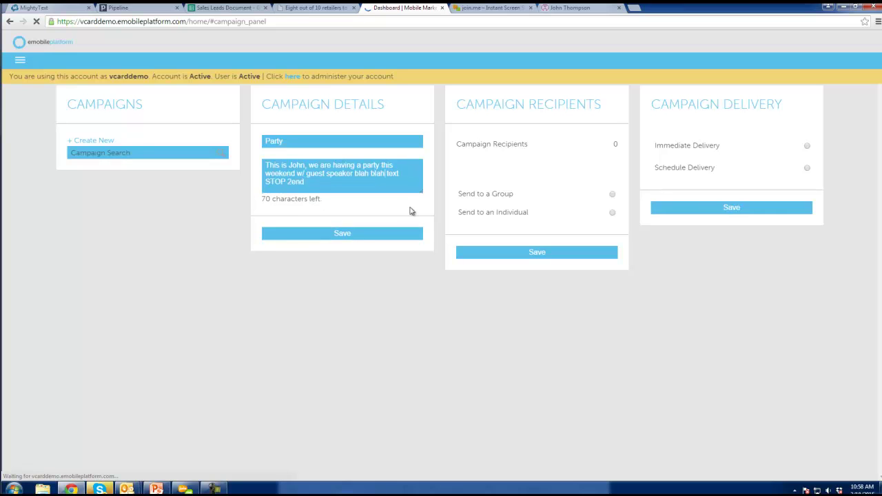
{"action": "type", "text": " here for more, "}
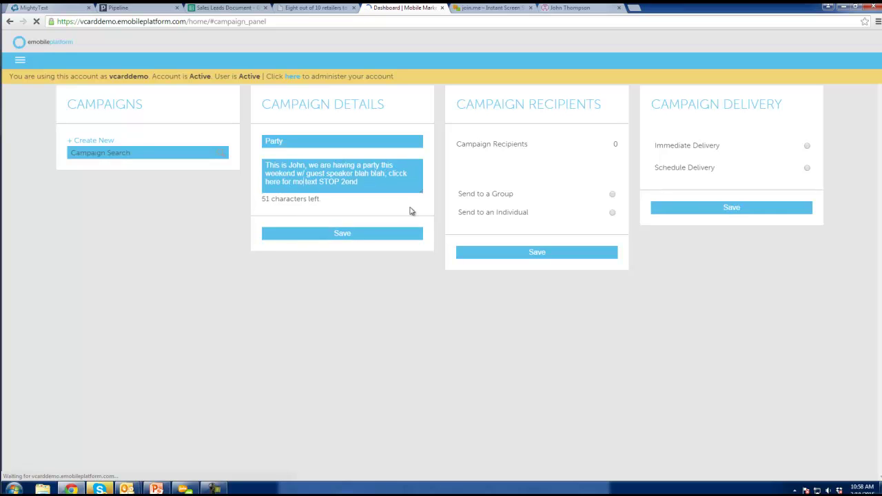
{"action": "type", "text": "http://bi"}
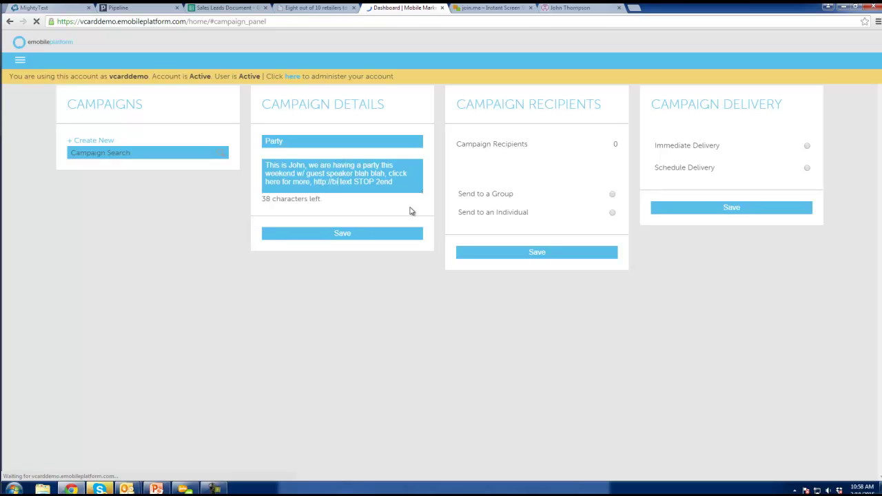
{"action": "type", "text": "t.ly"}
{"action": "left_click", "coordinate": [345, 235]}
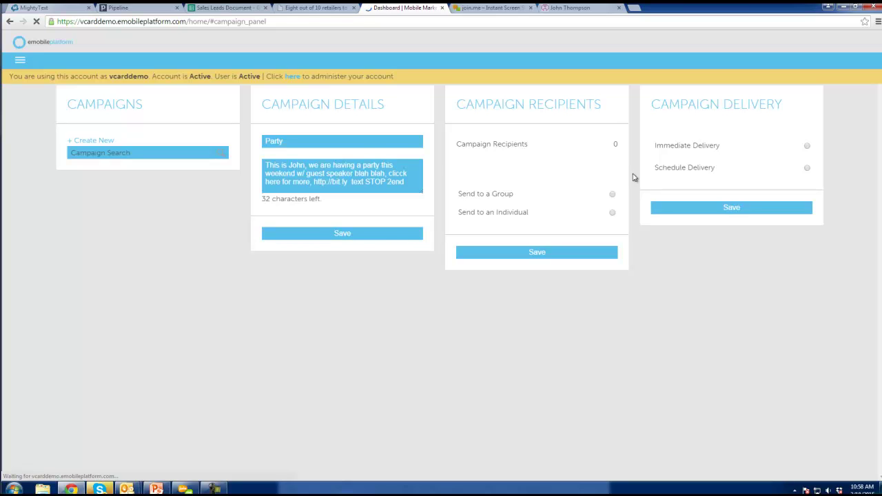
{"action": "left_click", "coordinate": [612, 195]}
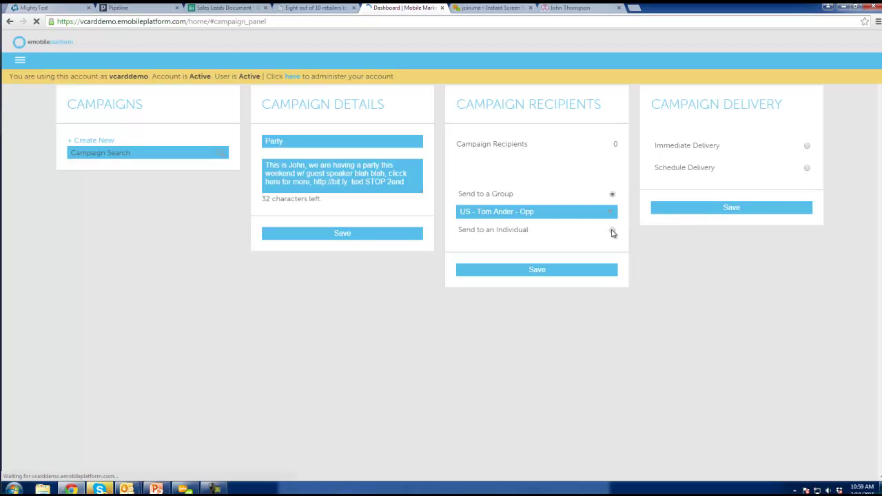
Briefly try an individual recipient, then target the other US - Opp group instead
{"action": "left_click", "coordinate": [612, 231]}
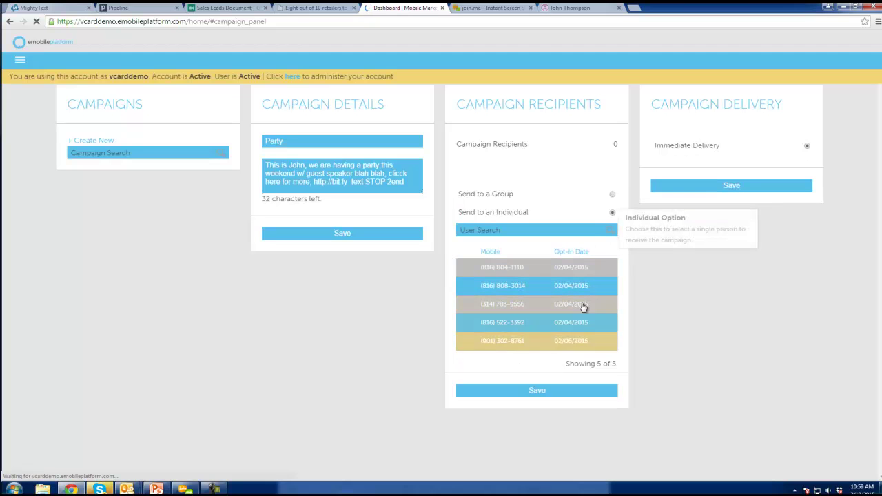
{"action": "left_click", "coordinate": [499, 288]}
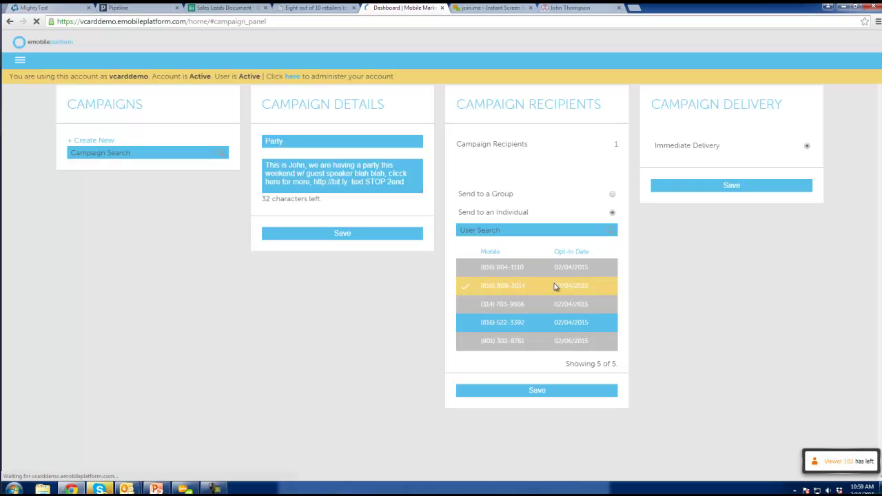
{"action": "left_click", "coordinate": [508, 193]}
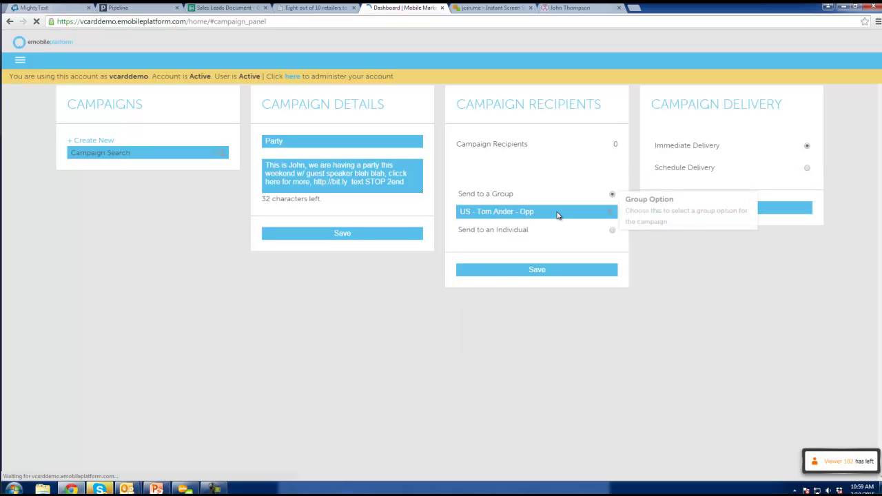
{"action": "left_click", "coordinate": [555, 213]}
{"action": "left_click", "coordinate": [544, 247]}
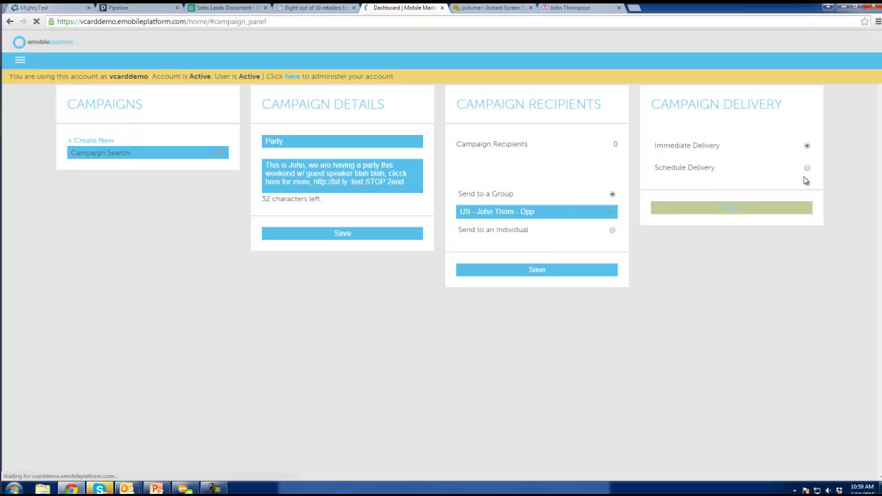
Switch to Schedule Delivery and pick 18 Feb 2015, hour 9 AM, time zone Central UTC-6
{"action": "left_click", "coordinate": [807, 168]}
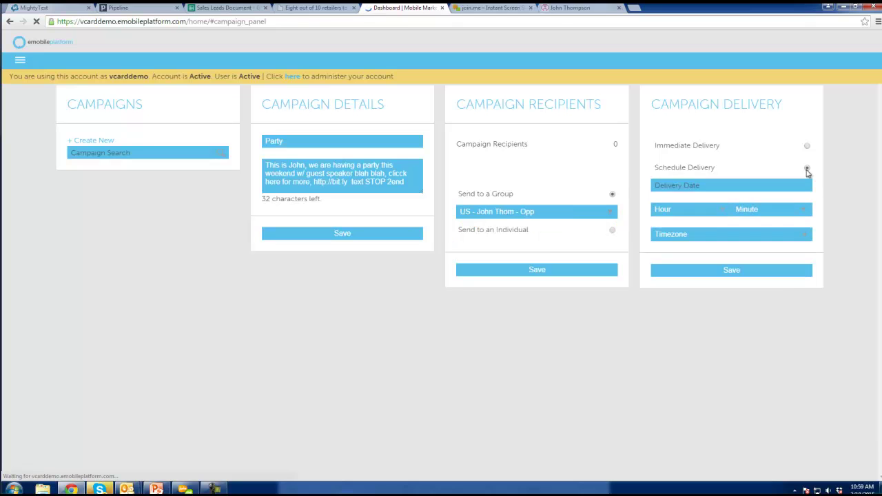
{"action": "left_click", "coordinate": [656, 185]}
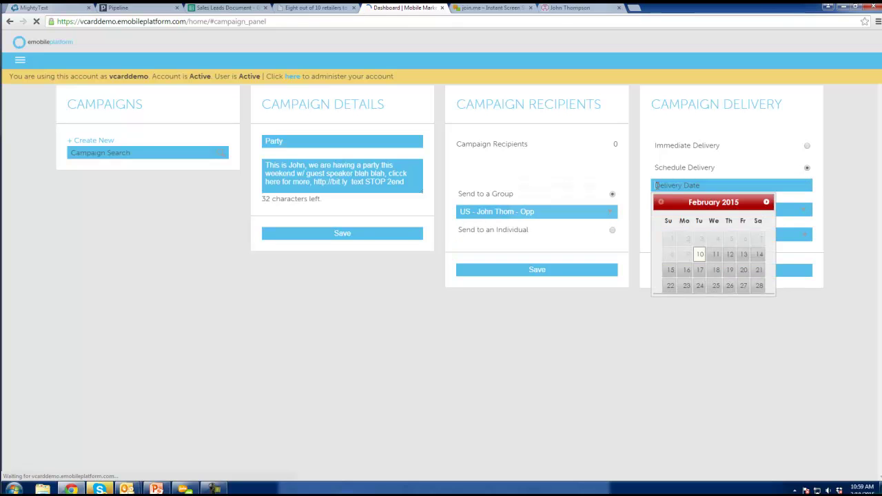
{"action": "left_click", "coordinate": [717, 274]}
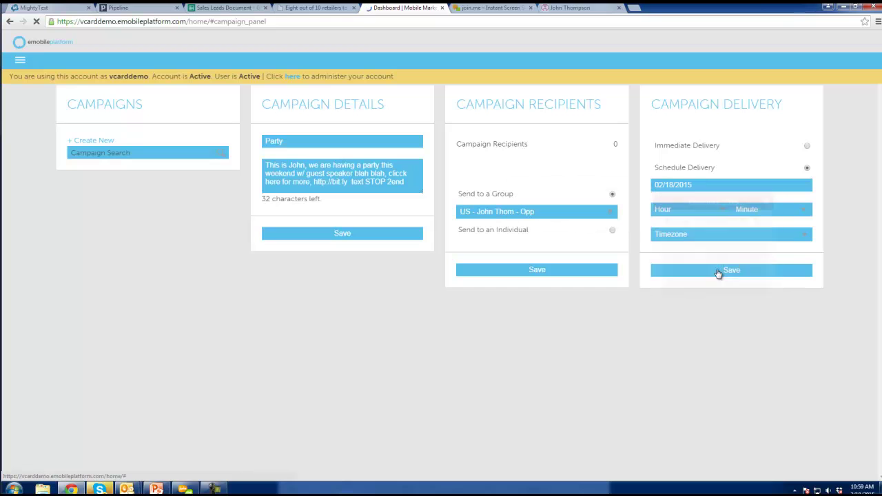
{"action": "left_click", "coordinate": [692, 210]}
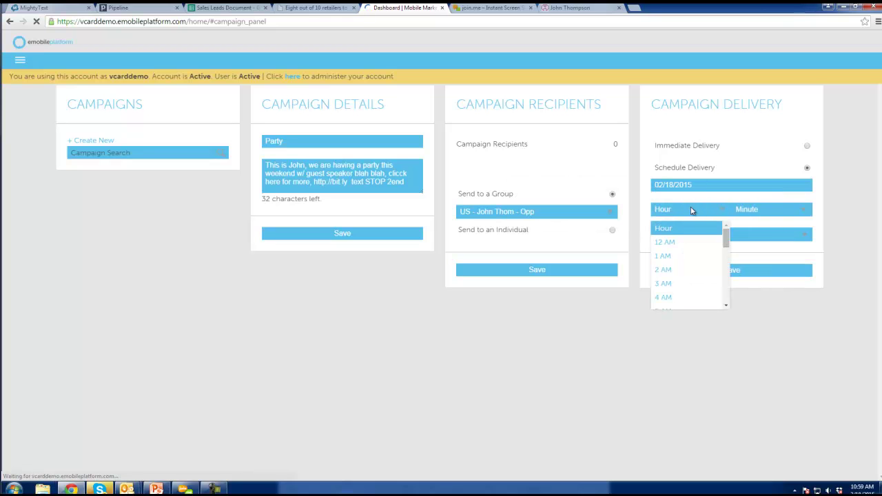
{"action": "scroll", "coordinate": [691, 266], "scroll_direction": "down", "scroll_amount": 2}
{"action": "left_click", "coordinate": [692, 273]}
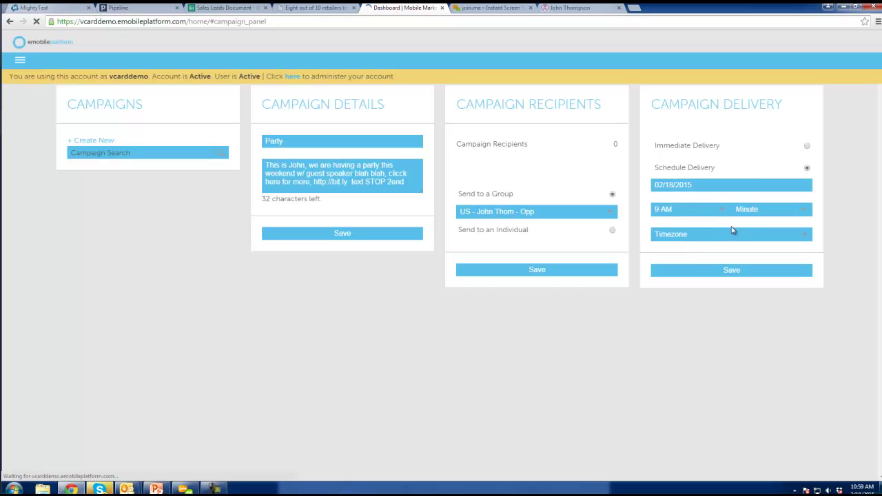
{"action": "left_click", "coordinate": [702, 239]}
{"action": "left_click", "coordinate": [700, 282]}
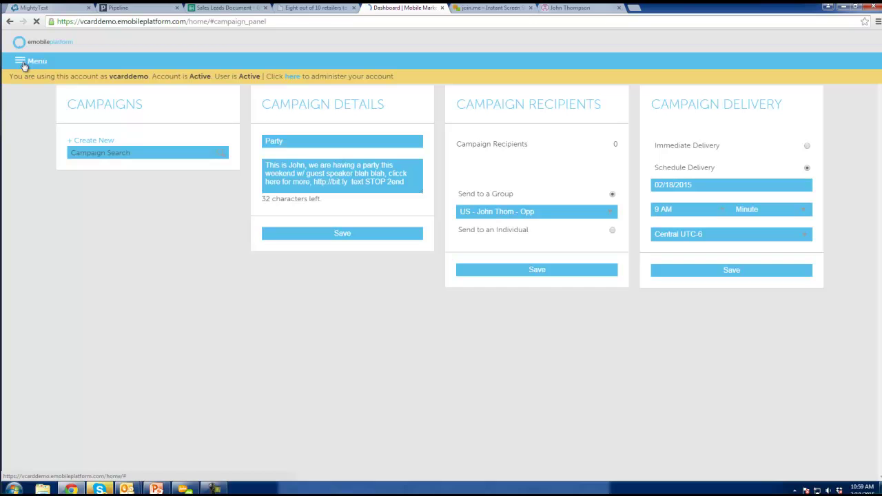
{"action": "mouse_move", "coordinate": [164, 489]}
{"action": "left_click", "coordinate": [20, 62]}
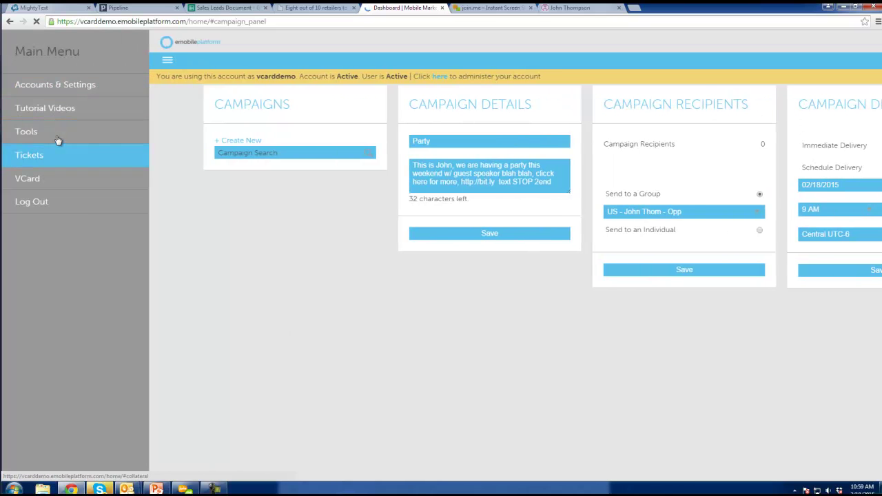
{"action": "left_click", "coordinate": [57, 134]}
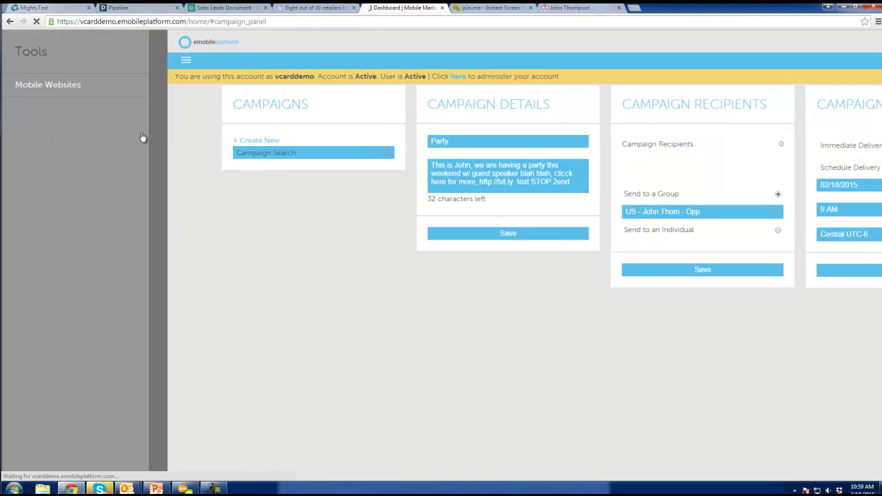
{"action": "left_click", "coordinate": [159, 172]}
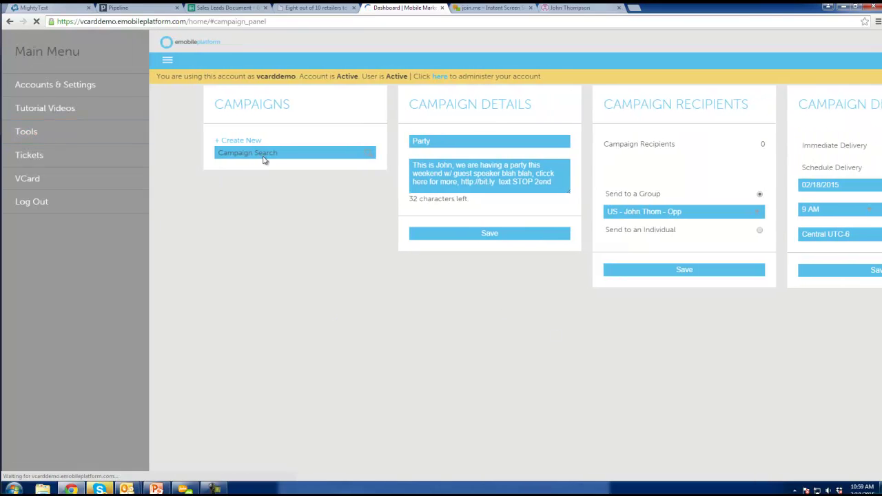
{"action": "left_click", "coordinate": [294, 240]}
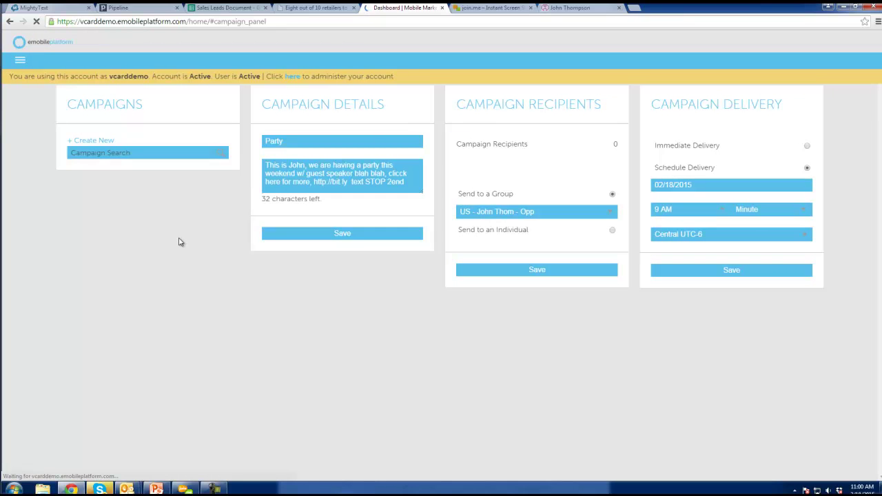
{"action": "left_click", "coordinate": [21, 63]}
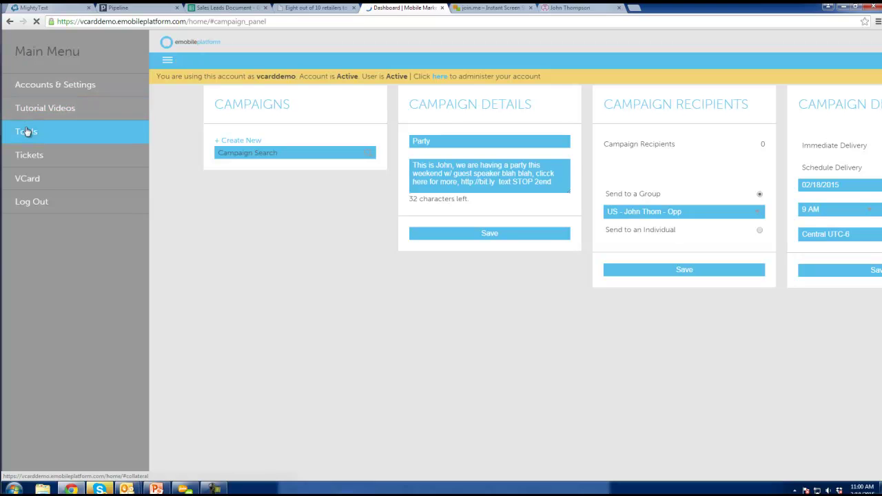
{"action": "left_click", "coordinate": [246, 293]}
Select slide 13, 'Improve your Conversion Rates', in PowerPoint, then minimize PowerPoint back to the campaign panel
{"action": "left_click", "coordinate": [158, 488]}
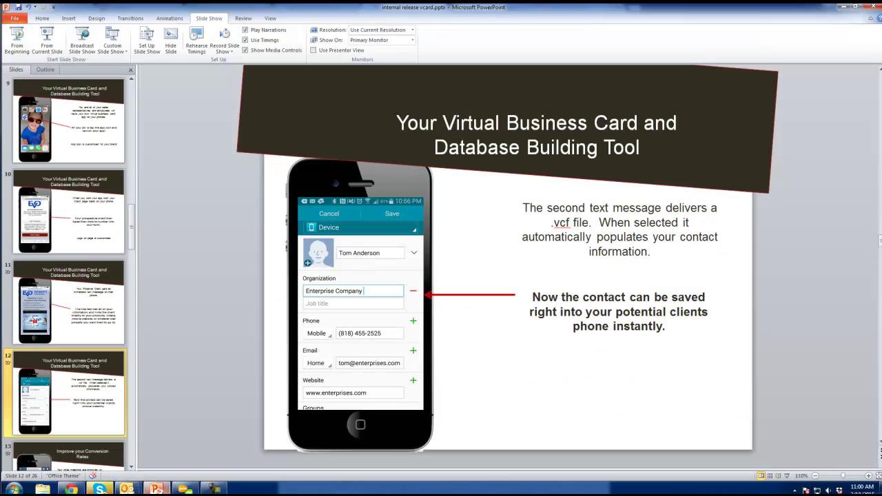
{"action": "scroll", "coordinate": [58, 263], "scroll_direction": "up", "scroll_amount": 3}
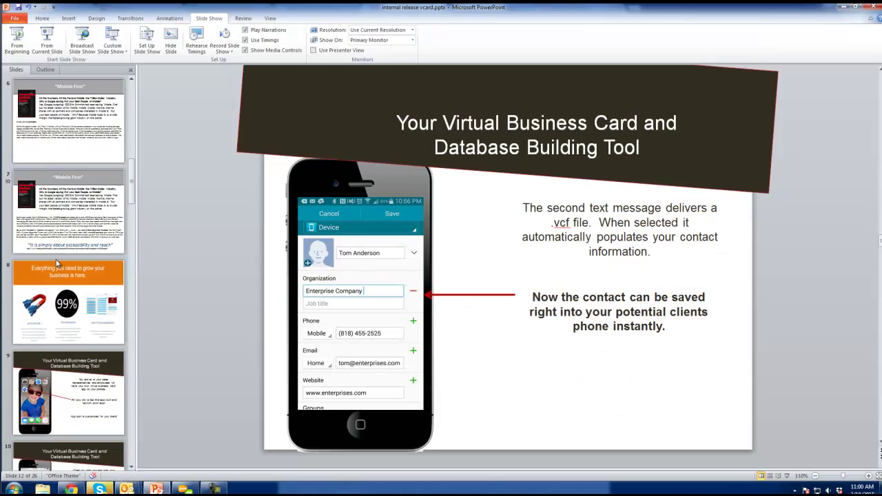
{"action": "scroll", "coordinate": [58, 262], "scroll_direction": "down", "scroll_amount": 5}
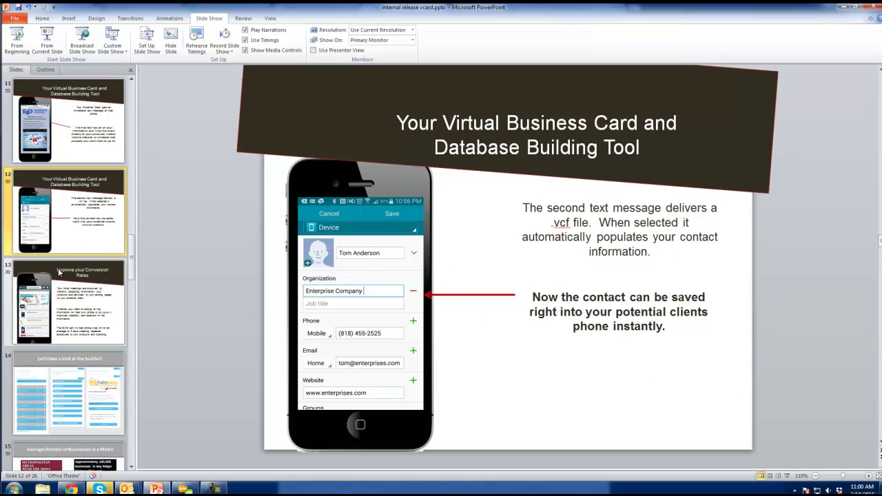
{"action": "scroll", "coordinate": [59, 272], "scroll_direction": "down", "scroll_amount": 1}
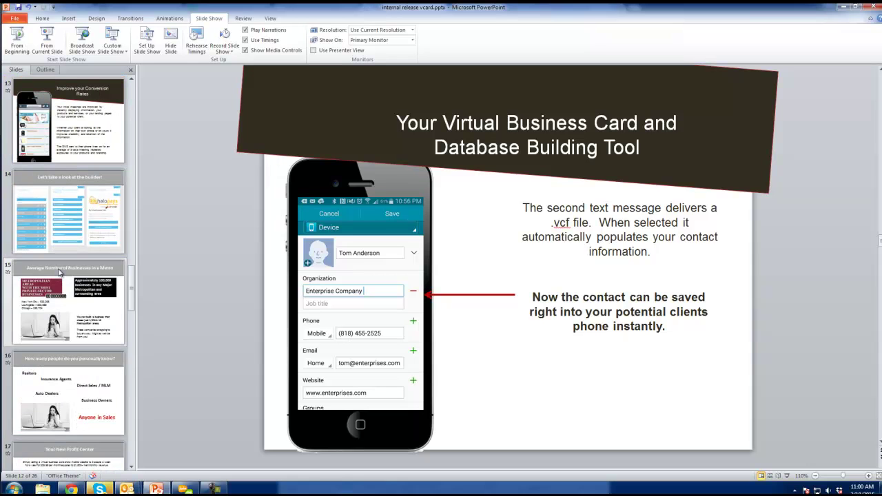
{"action": "scroll", "coordinate": [58, 148], "scroll_direction": "down", "scroll_amount": 1}
{"action": "left_click", "coordinate": [58, 149]}
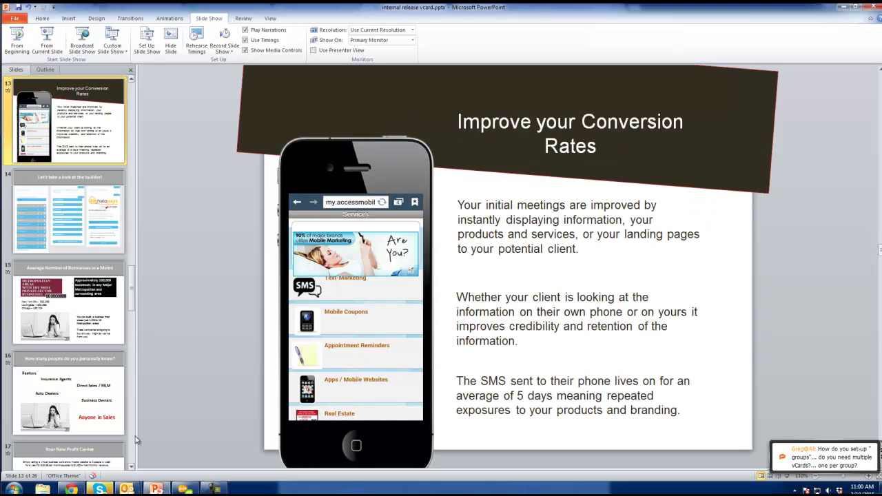
{"action": "left_click", "coordinate": [157, 489]}
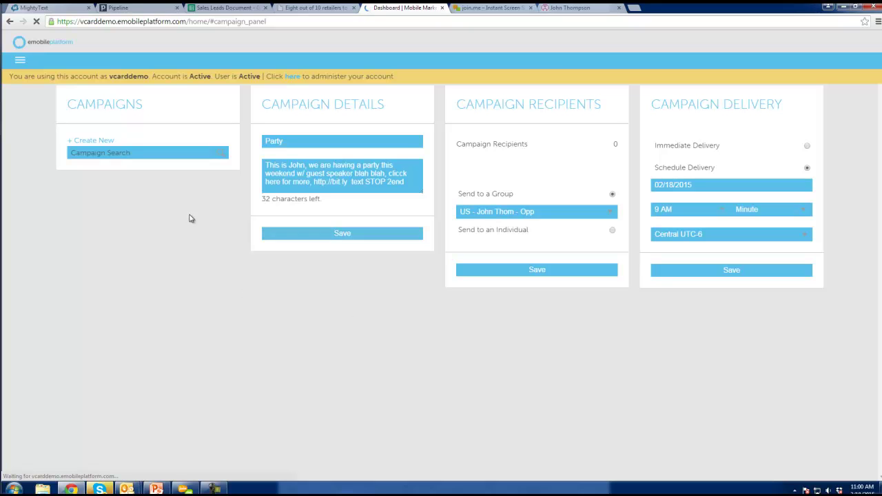
Browse the main menu and its VCard section, highlight the account banner, then close the menu
{"action": "left_click", "coordinate": [20, 61]}
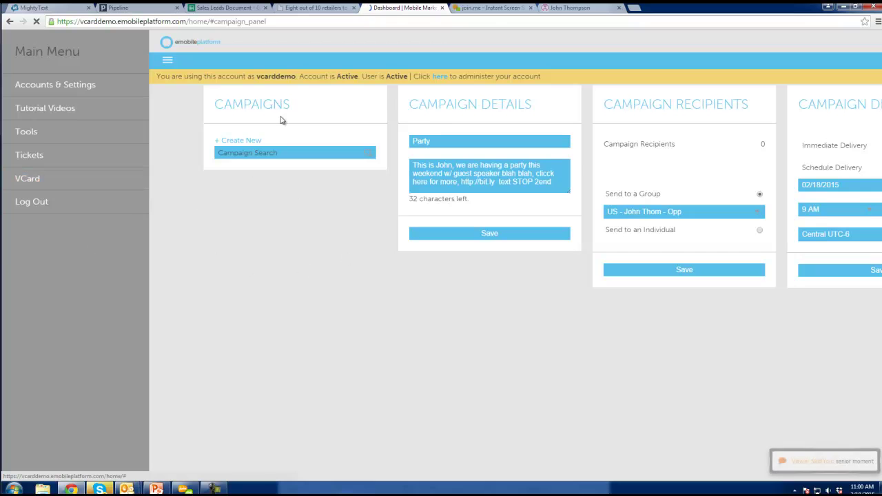
{"action": "left_click", "coordinate": [32, 178]}
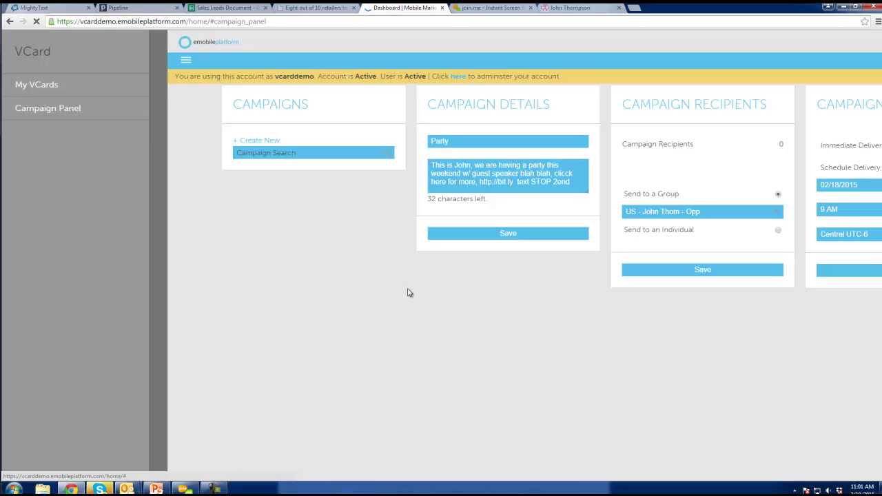
{"action": "left_click", "coordinate": [158, 142]}
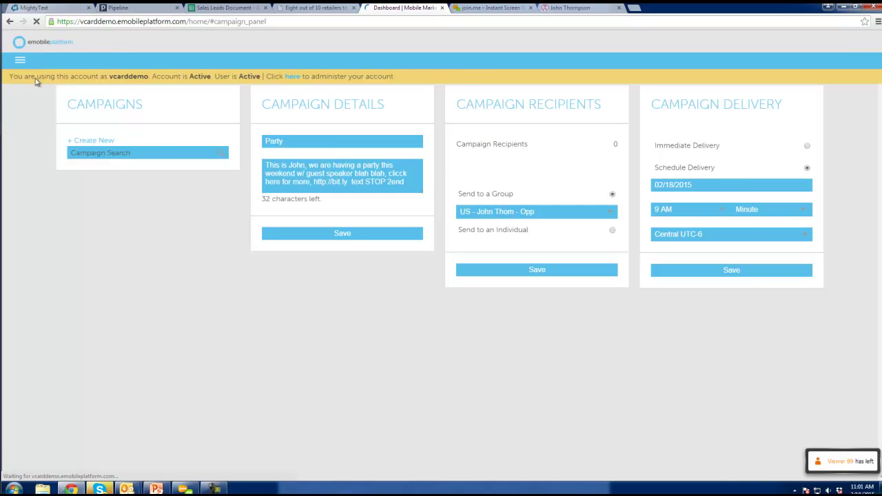
{"action": "left_click", "coordinate": [21, 61]}
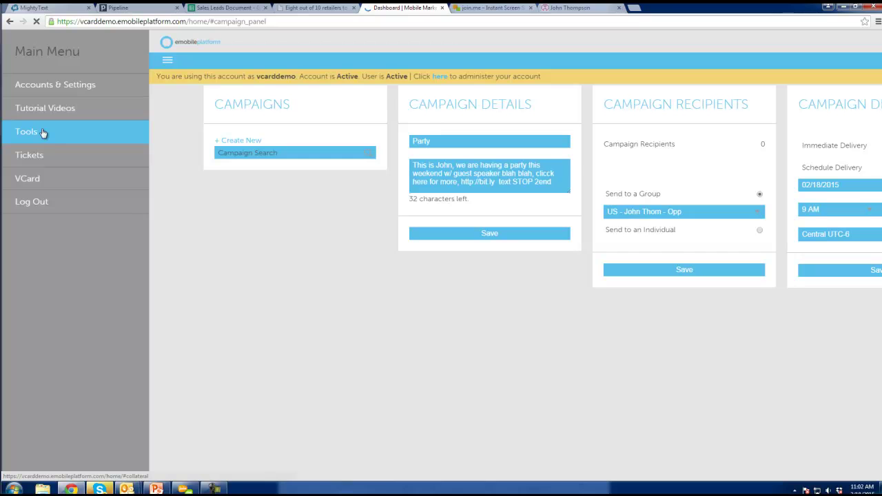
{"action": "left_click", "coordinate": [411, 329]}
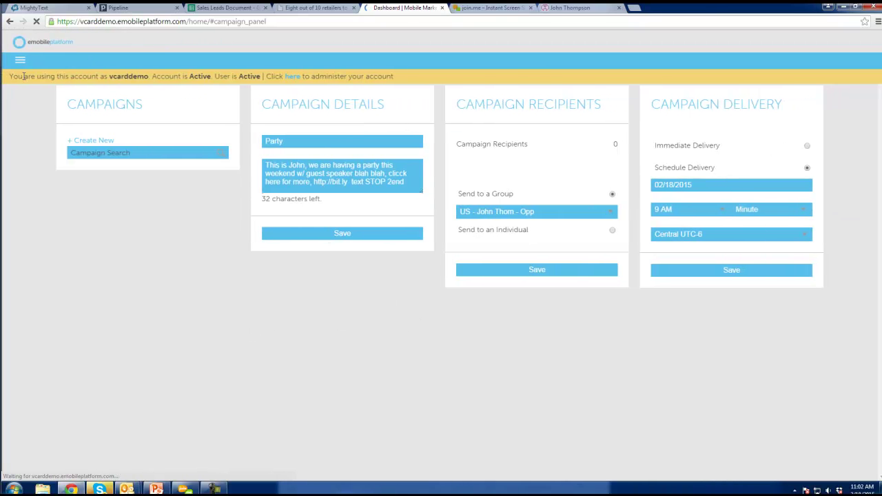
{"action": "left_click_drag", "start_coordinate": [107, 76], "coordinate": [149, 76]}
{"action": "left_click", "coordinate": [21, 62]}
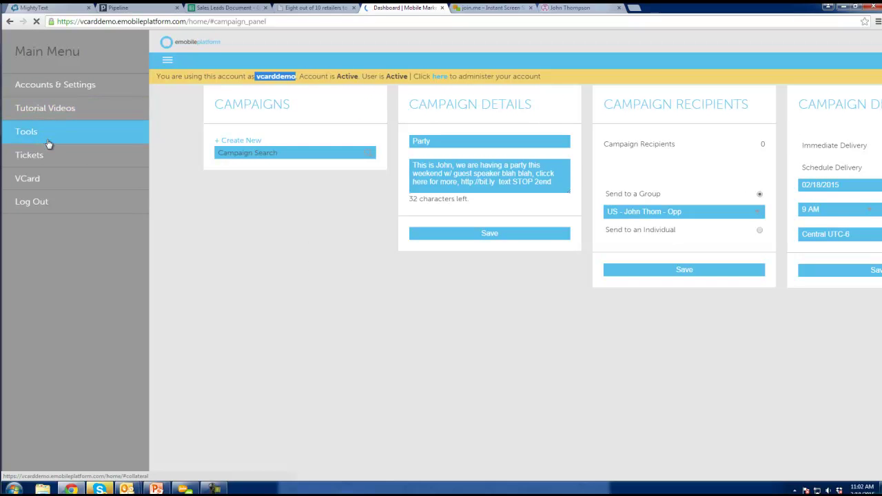
{"action": "left_click", "coordinate": [390, 304]}
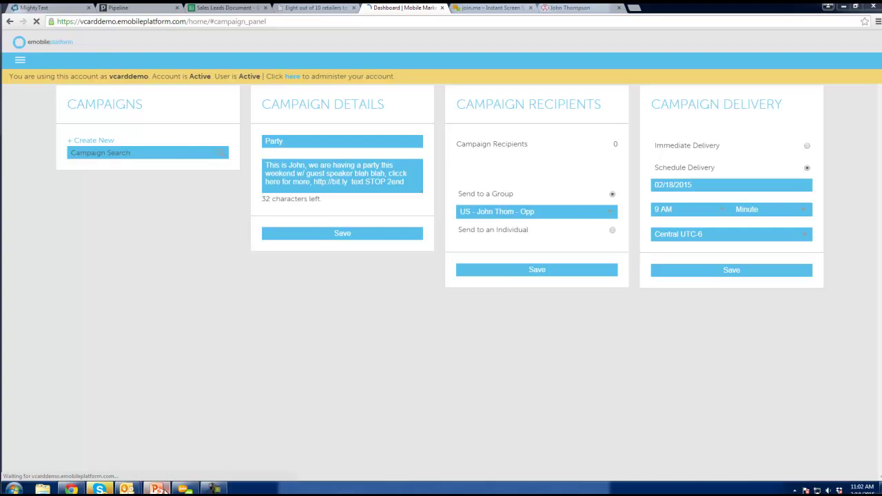
Present PowerPoint slide 13 full screen from the current slide
{"action": "left_click", "coordinate": [232, 318]}
{"action": "scroll", "coordinate": [49, 173], "scroll_direction": "up", "scroll_amount": 3}
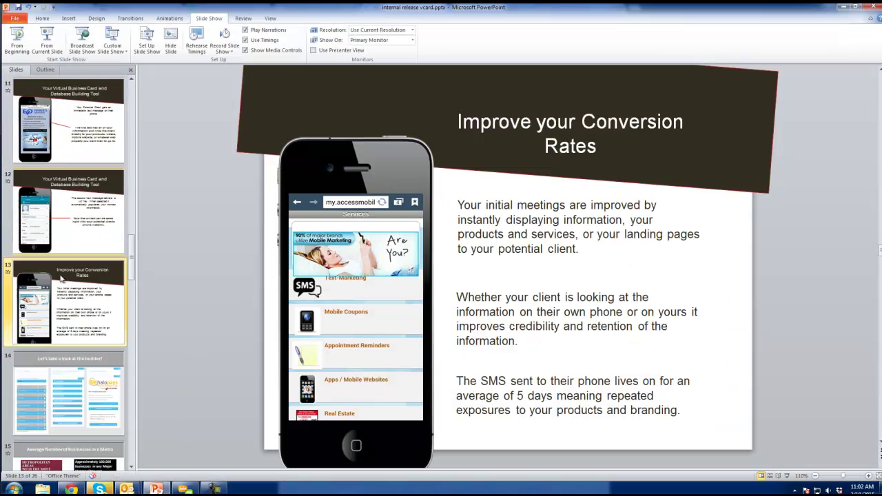
{"action": "scroll", "coordinate": [64, 276], "scroll_direction": "down", "scroll_amount": 1}
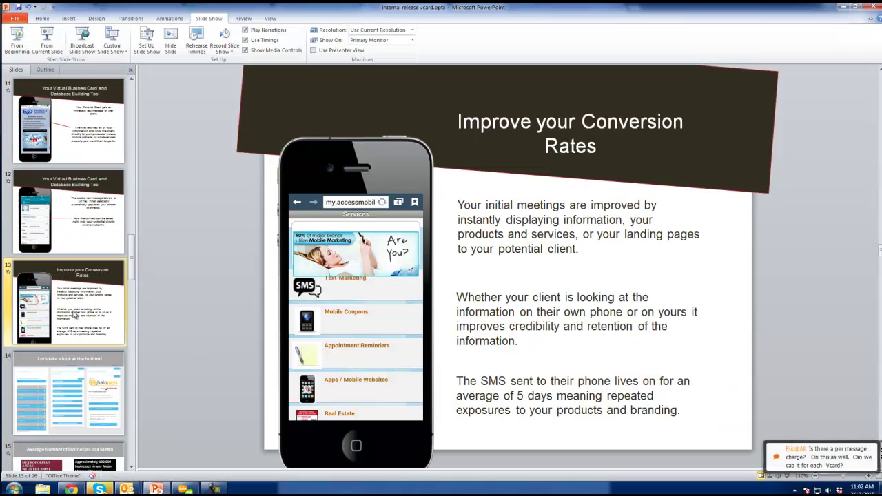
{"action": "left_click", "coordinate": [48, 43]}
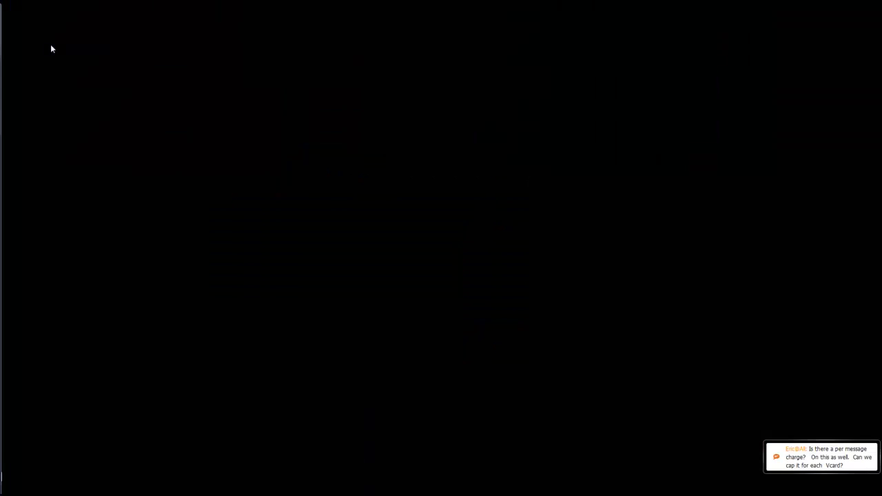